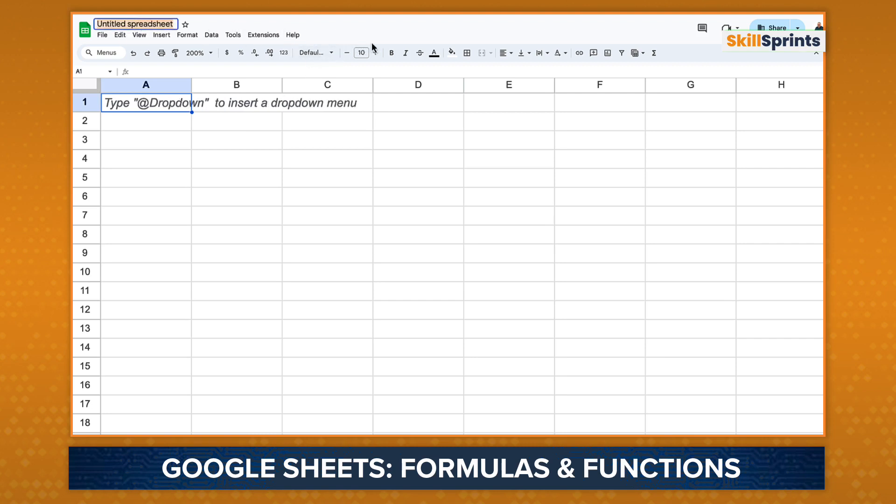
Rename the untitled spreadsheet as Sales
type("Sales")
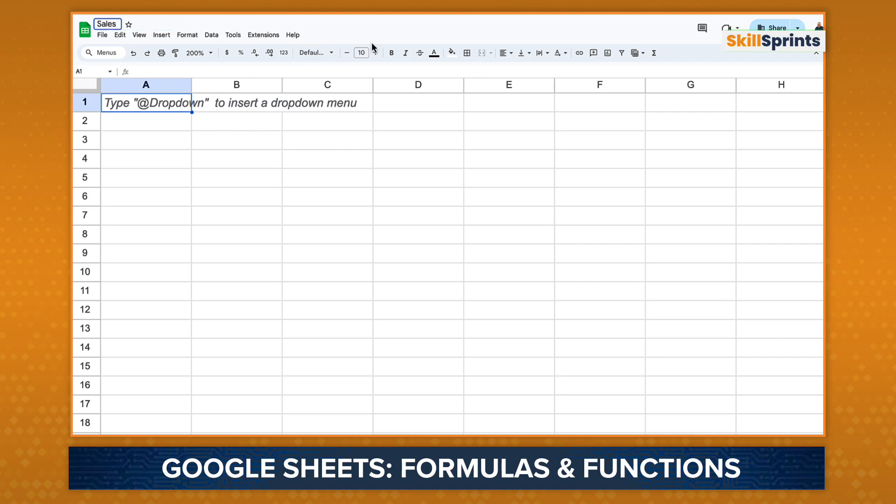
key("Return")
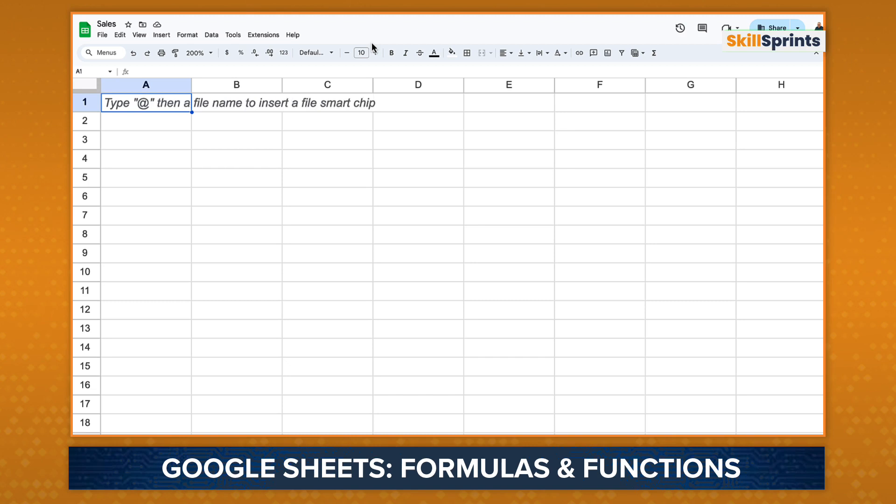
Enter the headers Name, January Sales, February Sales, March Sales and Quaterly Total in cells B3 to F3
left_click(217, 141)
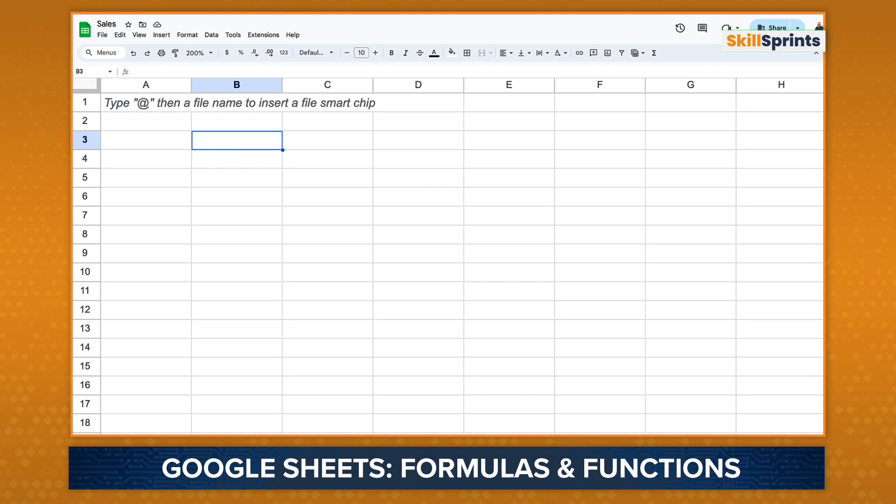
type("Name")
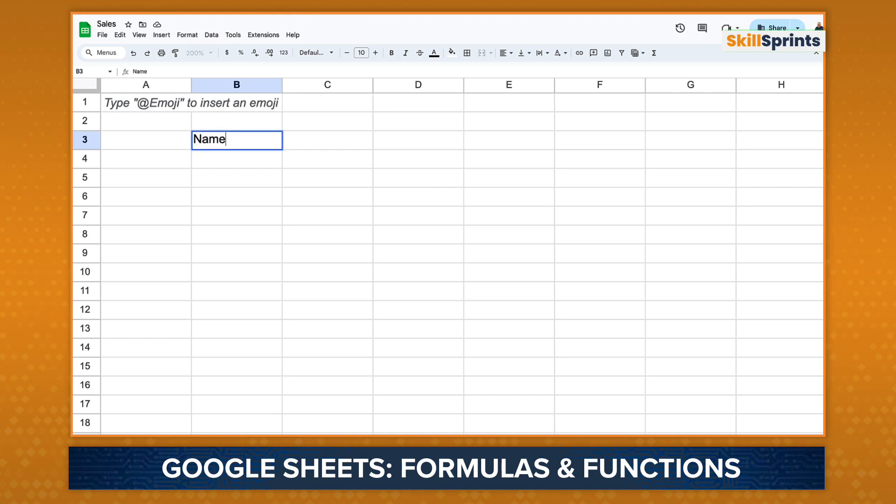
key("Tab")
type("Jan")
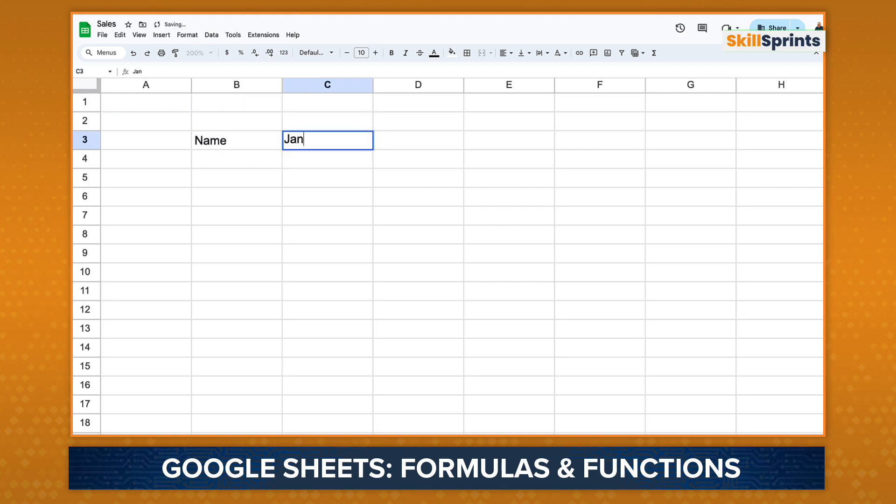
type("uary Sales")
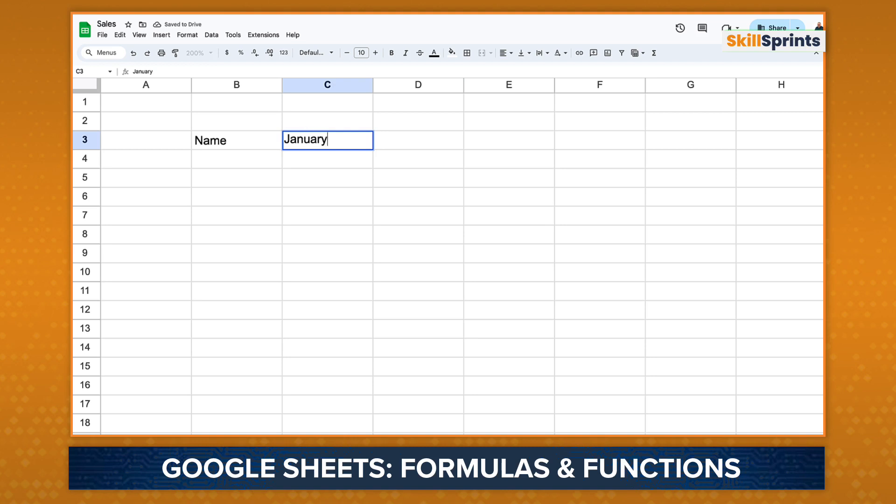
key("Tab")
type("February Sales")
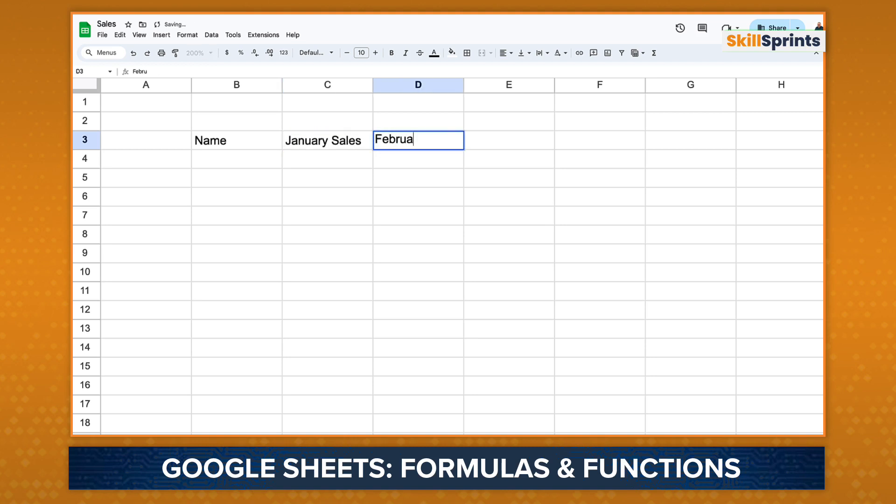
key("Tab")
type("March Sales")
key("Tab")
type("Quaterly")
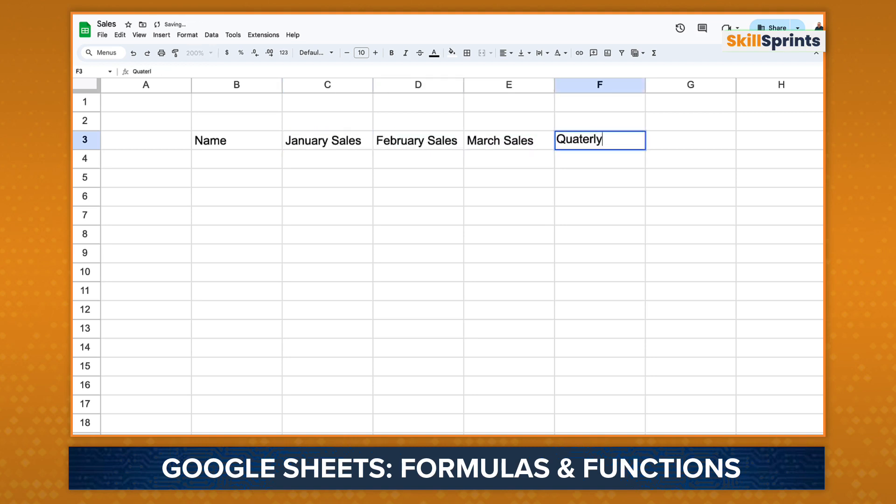
type(" Total")
key("Return")
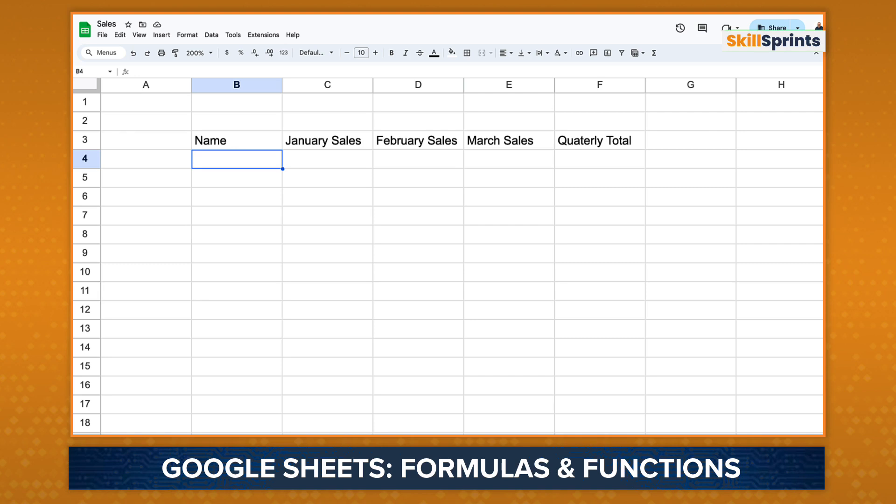
Enter the first salesperson's full name in B4 and widen column B to fit it
type("Joseph Richardson")
key("Return")
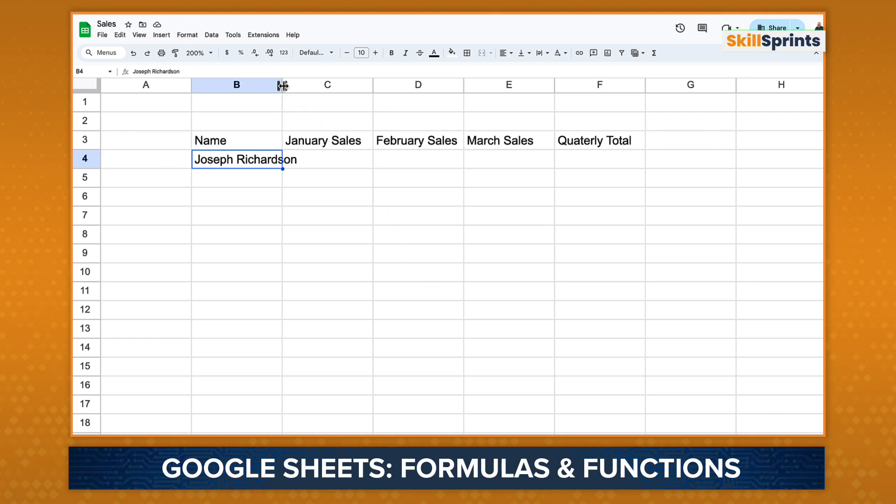
left_click_drag(282, 85, 313, 87)
Enter monthly sales of 255000, 127000 and 199000 in C4 to E4 and format them as currency
key("Tab")
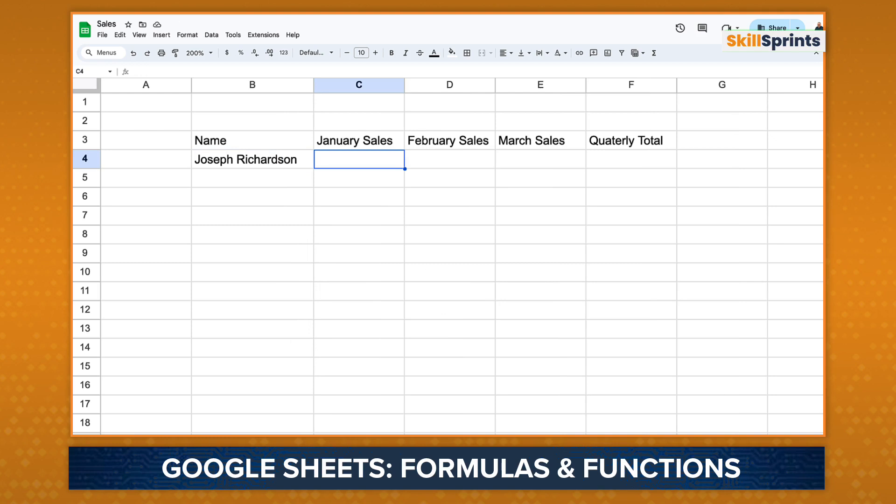
type("255000")
key("Tab")
type("127000")
key("Tab")
type("199000")
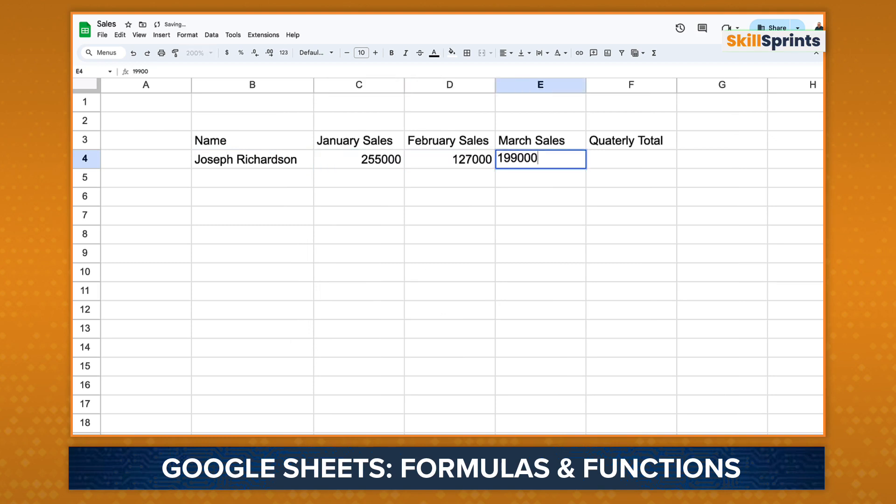
key("Tab")
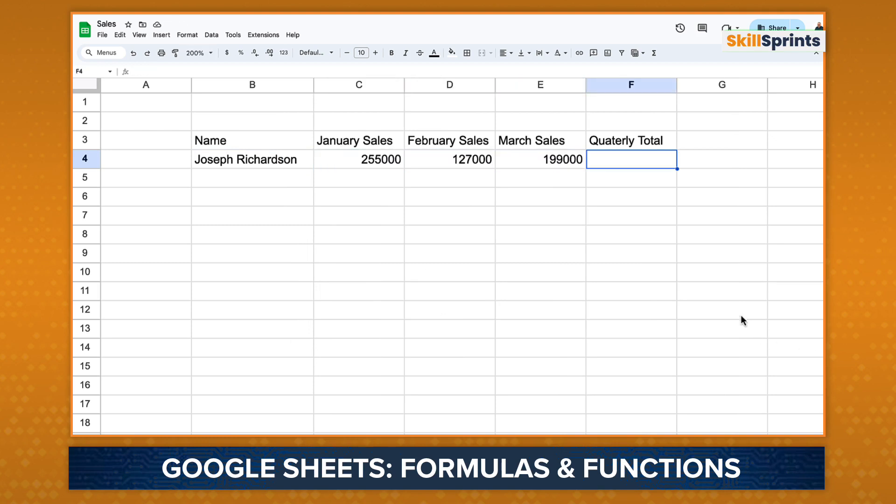
left_click_drag(383, 167, 539, 166)
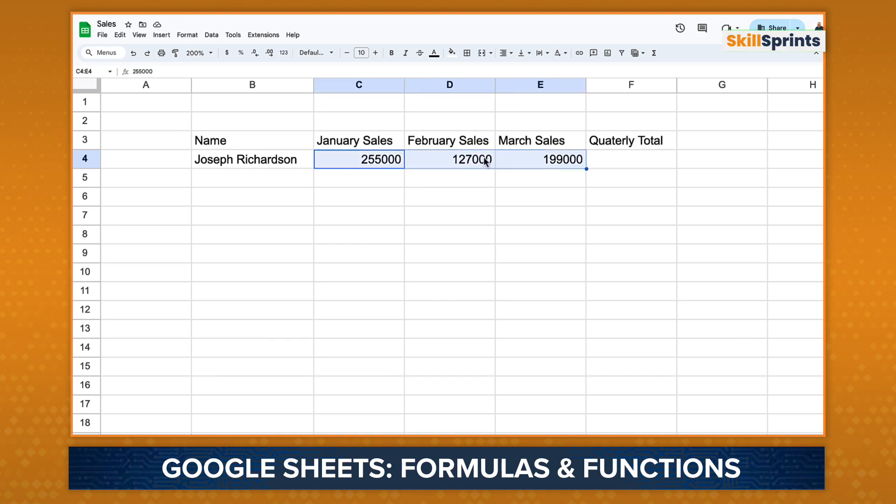
left_click(227, 53)
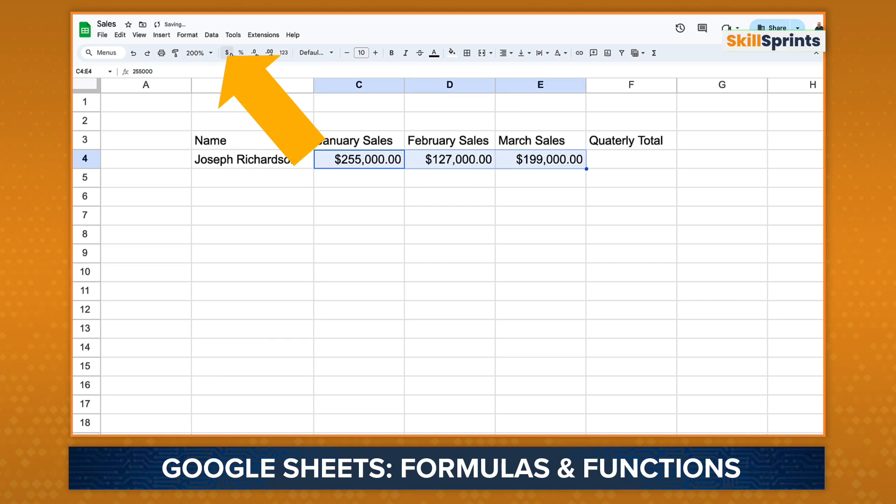
Total the first salesperson's quarter in F4 with the formula =sum(c4:e4)
left_click(631, 159)
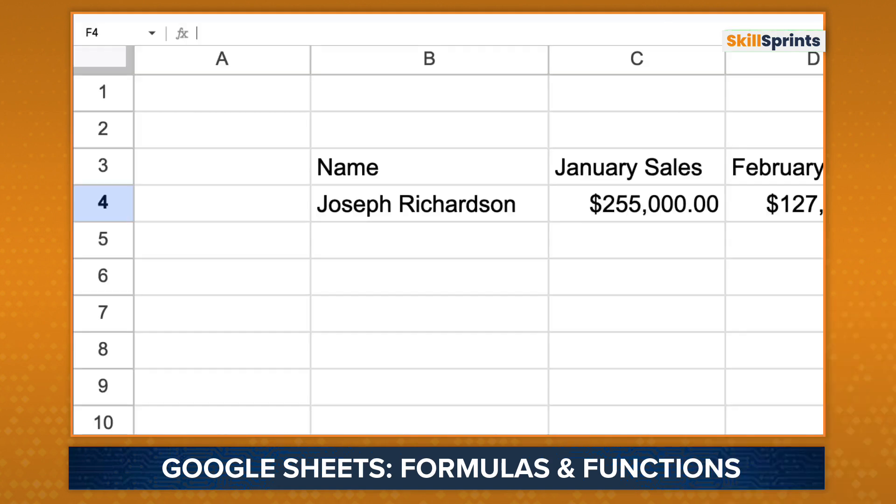
type("=sum")
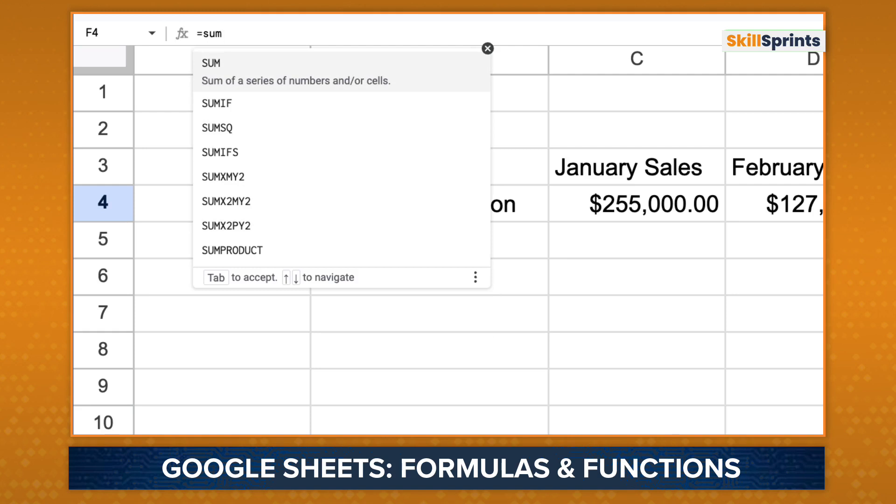
type("(")
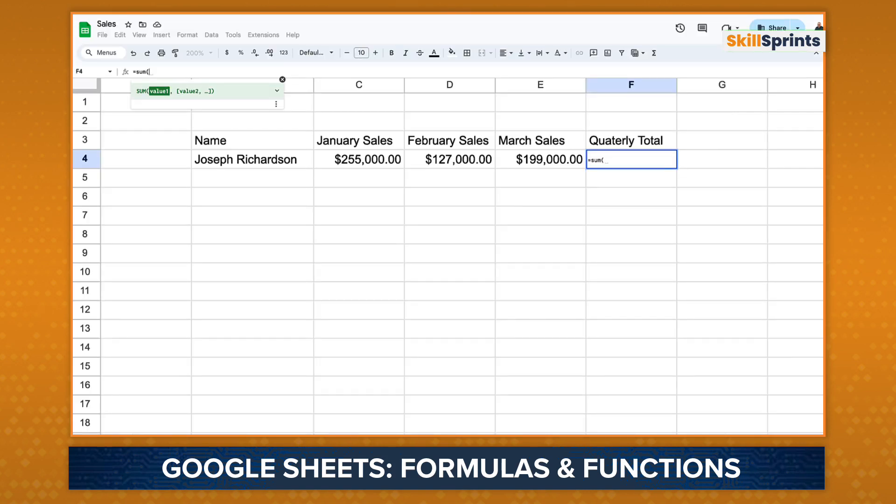
type("c4:")
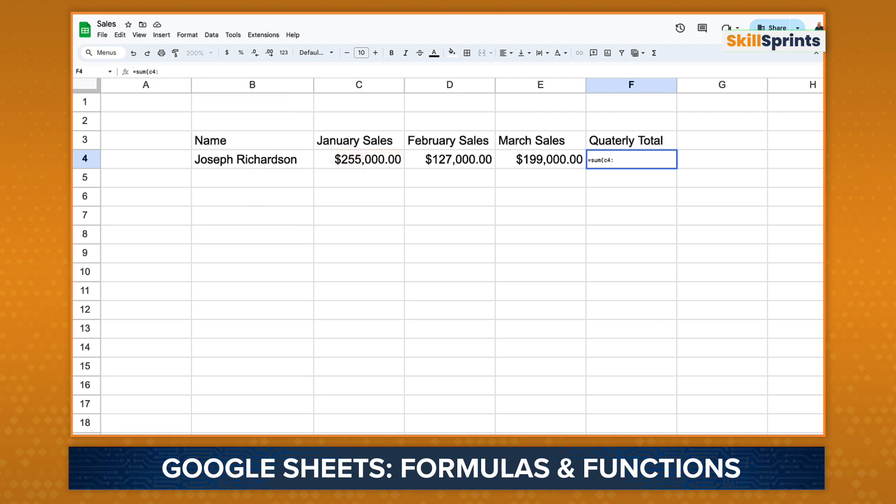
type("e4)")
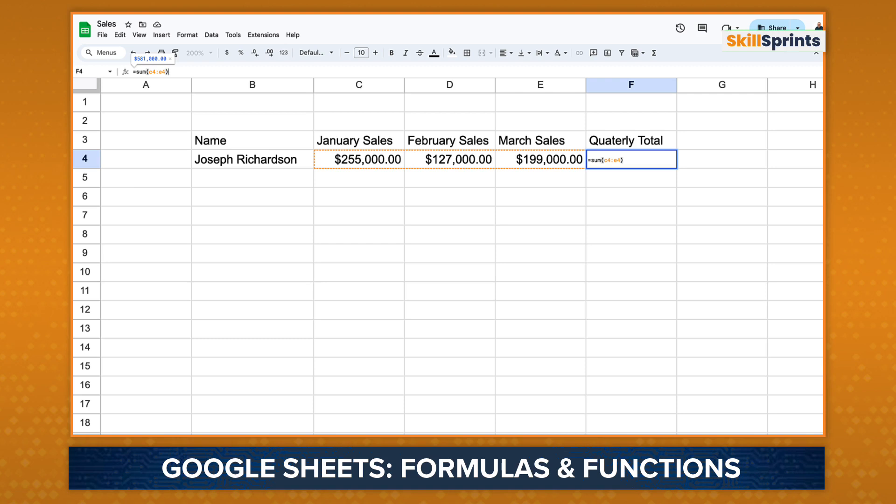
key("Return")
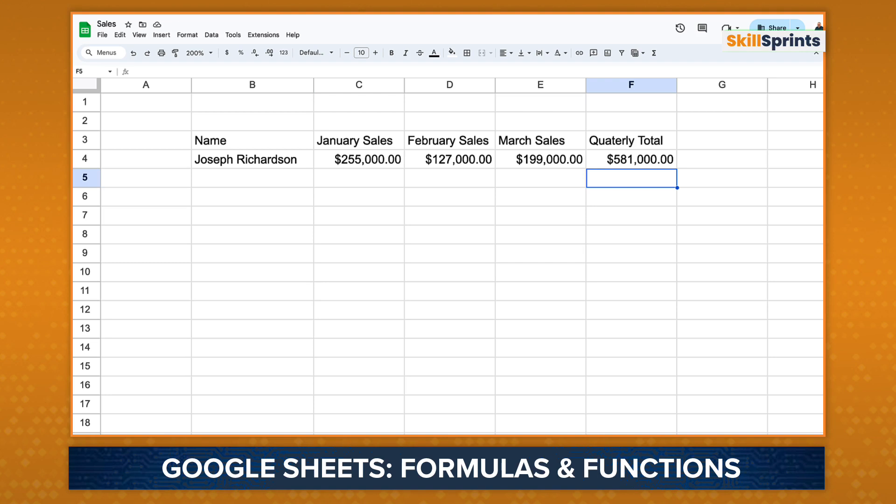
Fill row 5 with the second salesperson's full name and monthly sales of 188000, 199000 and 512000
key("Left")
key("Left")
key("Left")
key("Left")
type("Mary Gold")
key("Tab")
type("188")
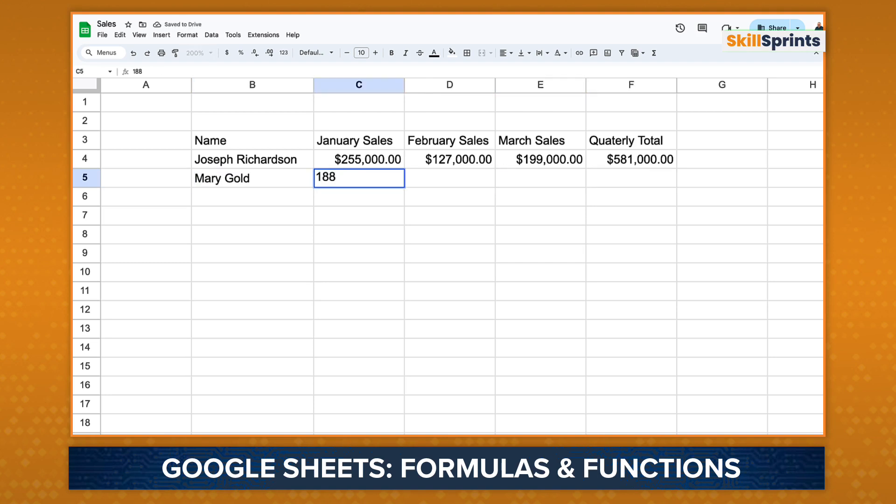
type("000")
key("Tab")
type("199000")
key("Tab")
type("512")
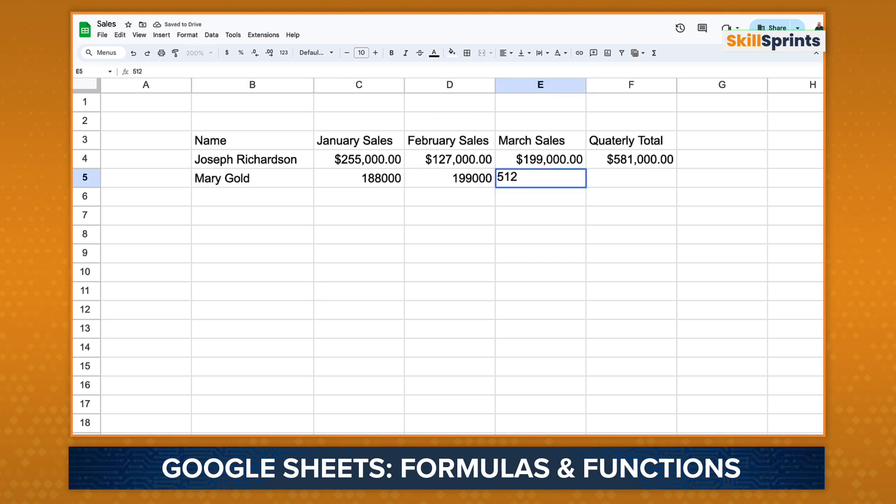
type("000")
key("Return")
Fill row 6 with the third salesperson's full name and monthly sales of 217000, 85000 and 333500
type("Greg Smith")
key("Tab")
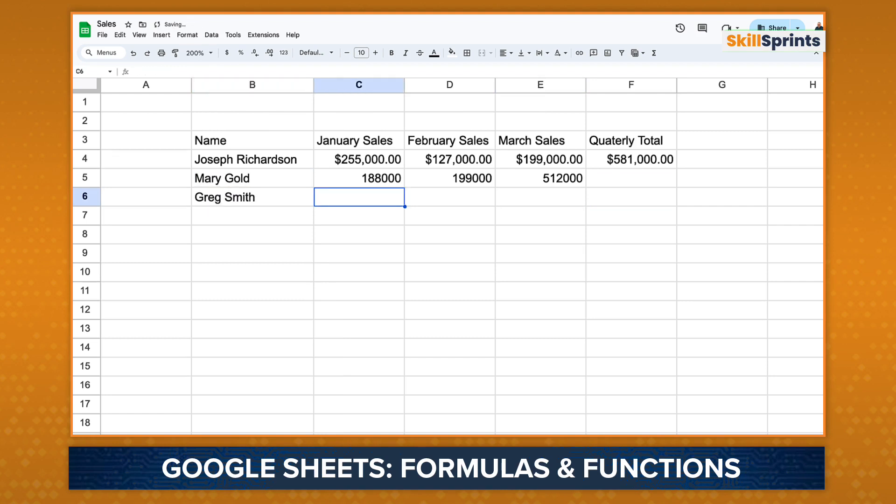
type("217000")
key("Tab")
type("85000")
key("Tab")
type("333500")
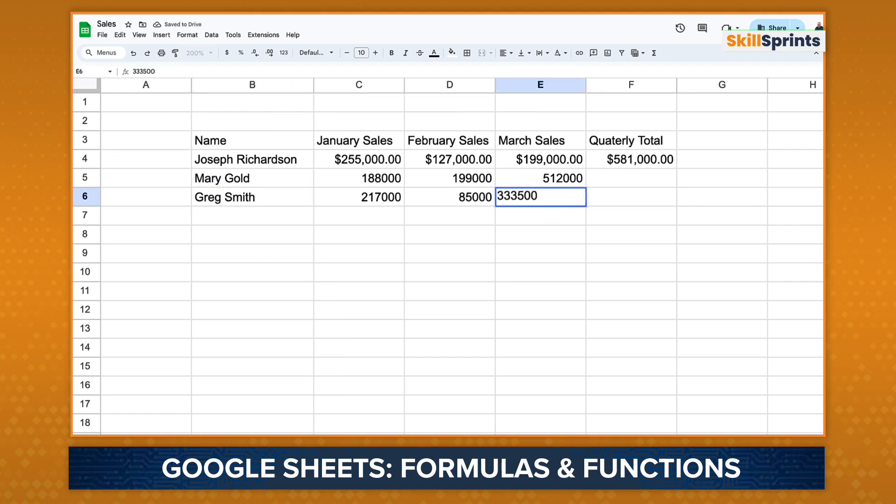
key("Return")
Format the monthly sales in C5:E6 as currency
left_click_drag(370, 176, 543, 208)
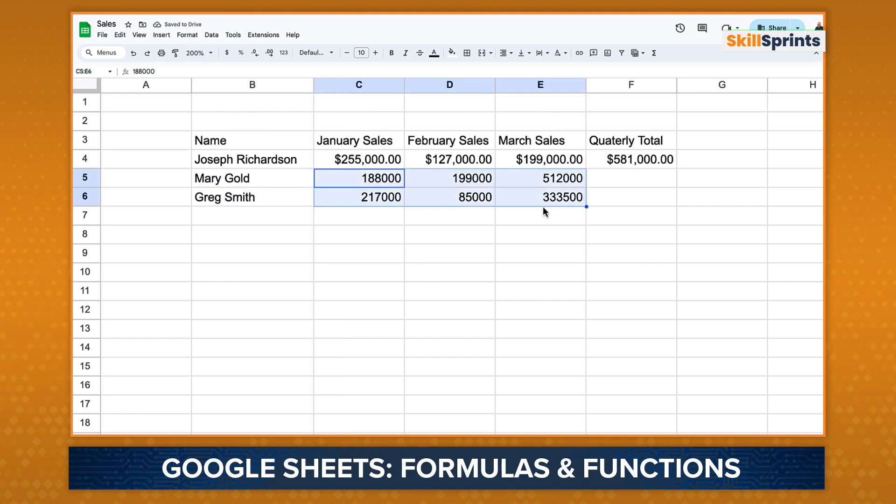
left_click(227, 53)
Total the second salesperson's quarter in F5 with a SUM formula over the range C5:E5
left_click(626, 180)
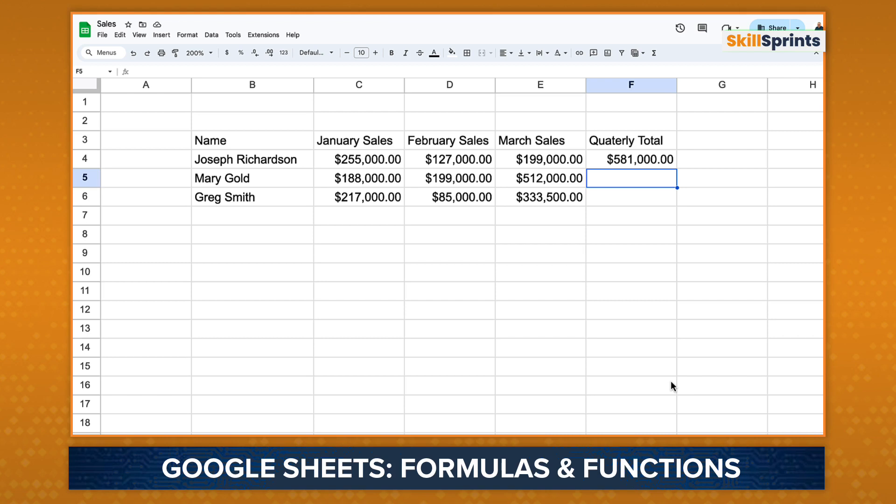
type("=")
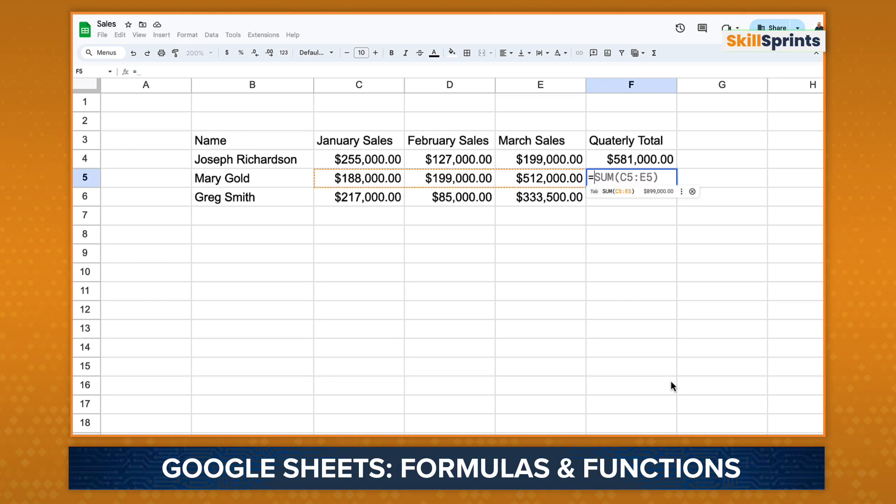
type("sum")
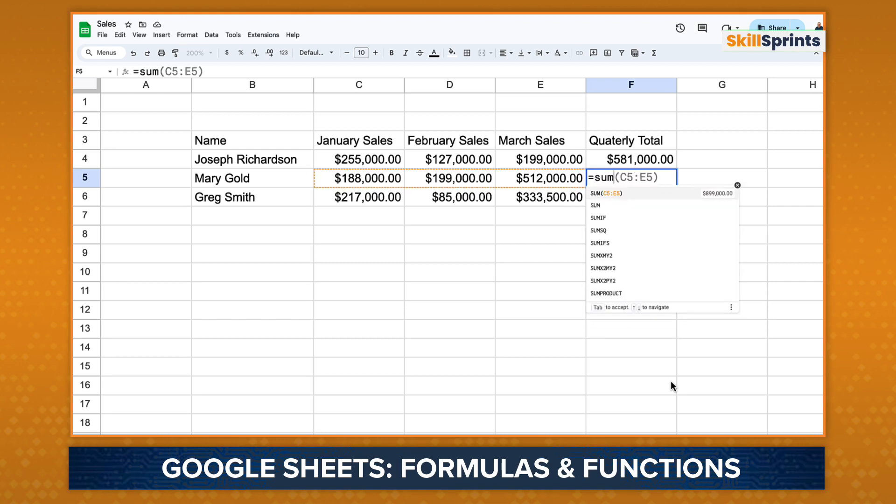
type("(")
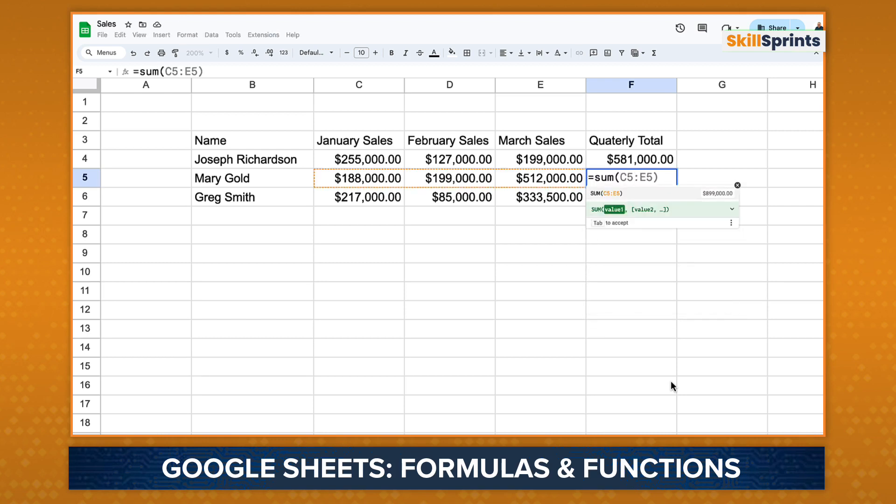
left_click(378, 180)
left_click_drag(386, 181, 516, 181)
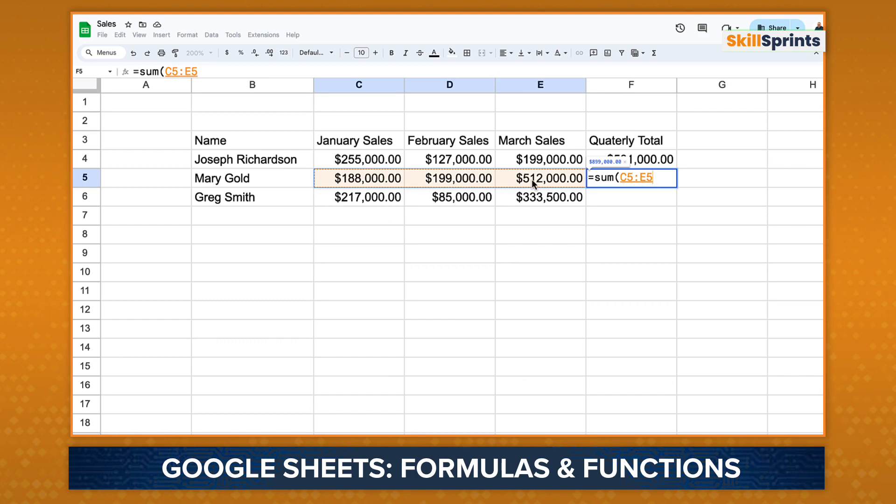
key("Return")
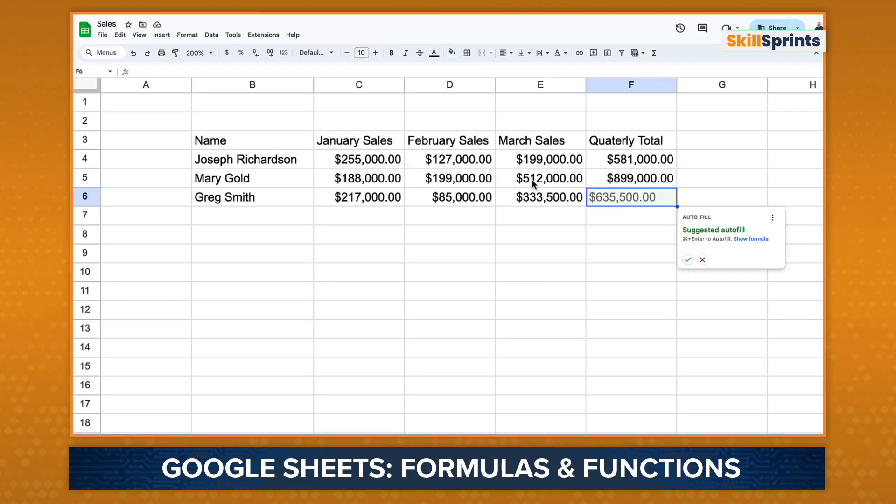
Total the third salesperson's quarter in F6 by adding C6, D6 and E6 individually, and compare it with the formulas in F4 and F5
type("=")
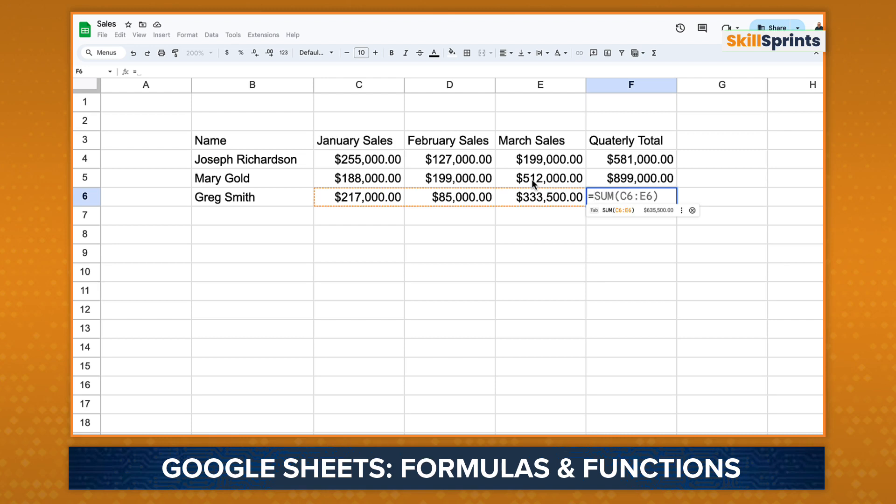
type("c")
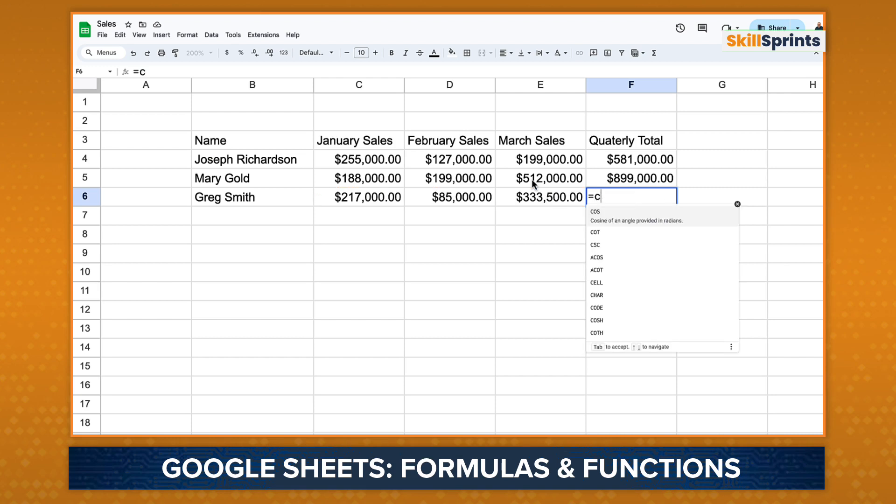
type("6+")
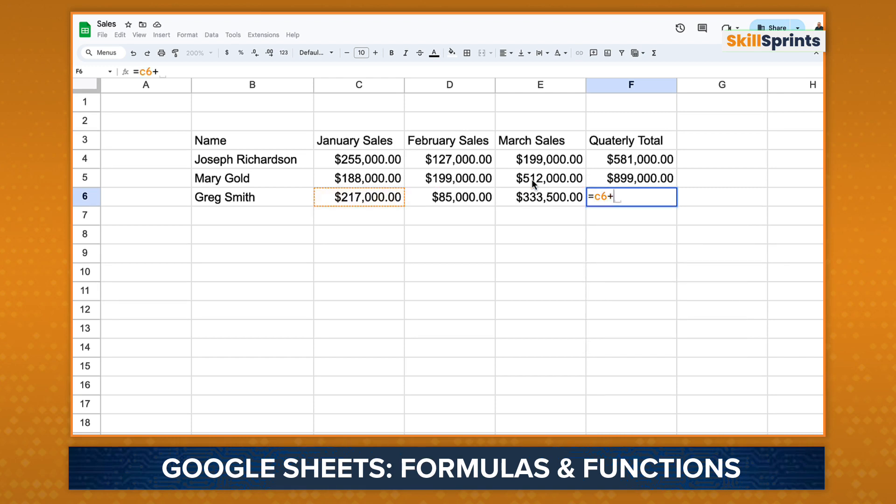
type("d6+e")
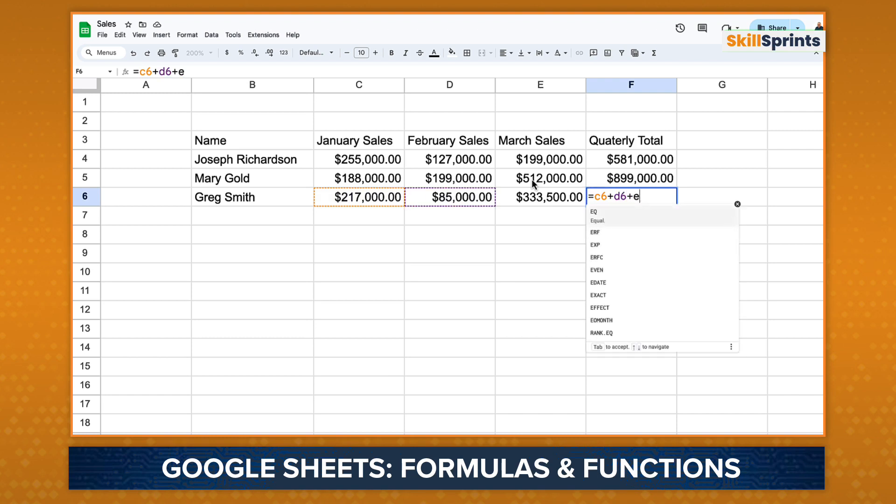
type("6")
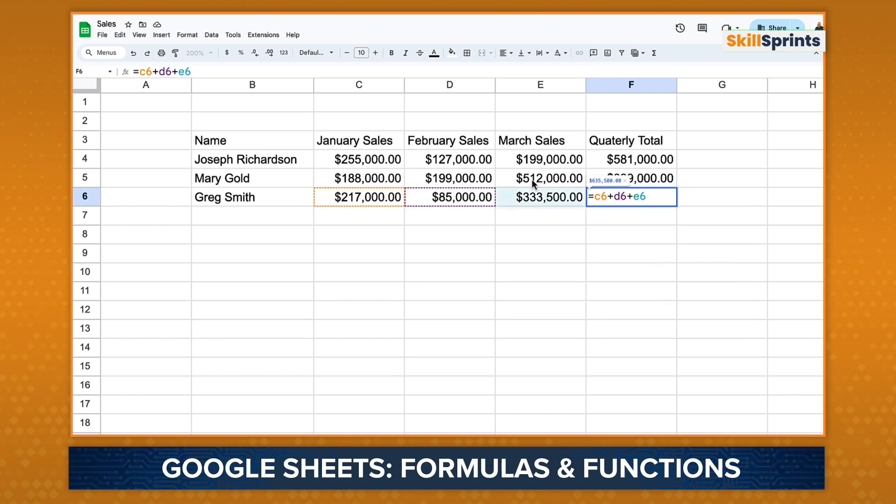
key("Return")
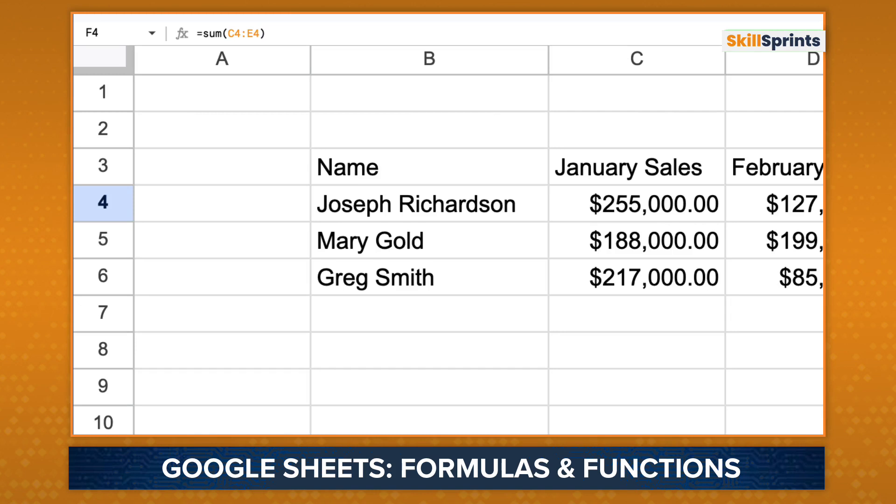
key("Down")
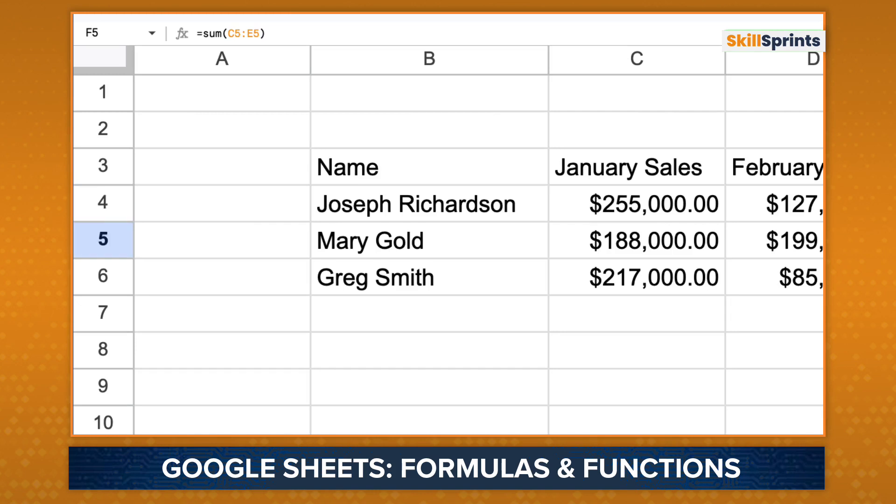
key("Down")
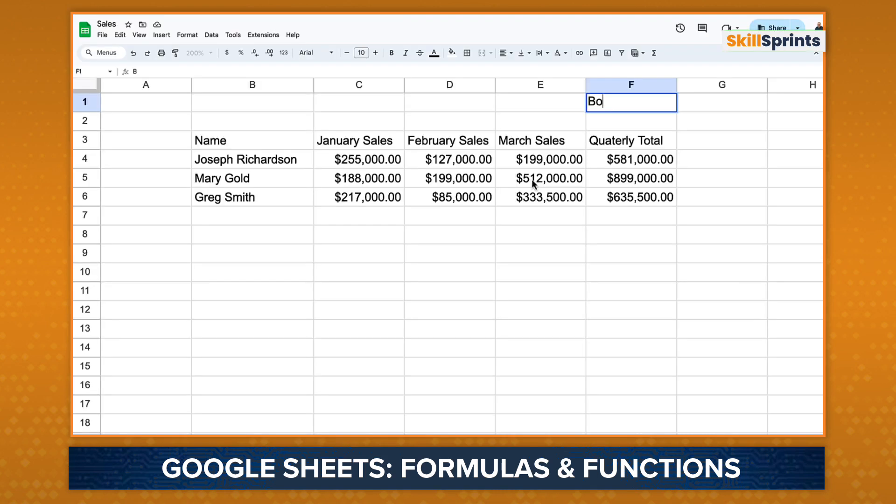
Label F1 as Bonus Rate and enter the rate 0.15 in G1
type("nus Rate")
key("Tab")
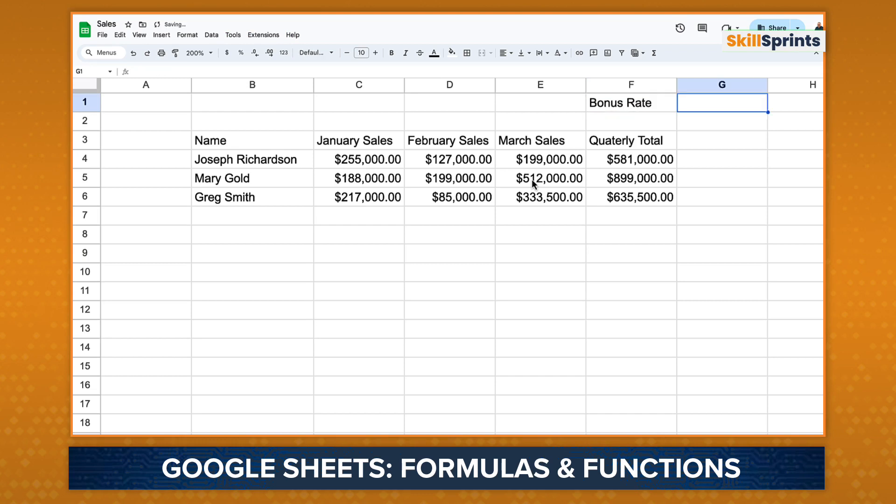
type("0.15")
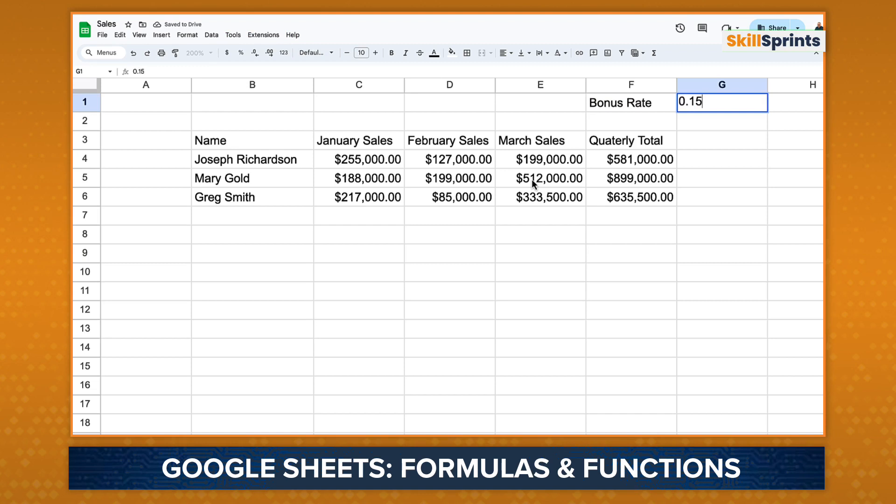
key("Return")
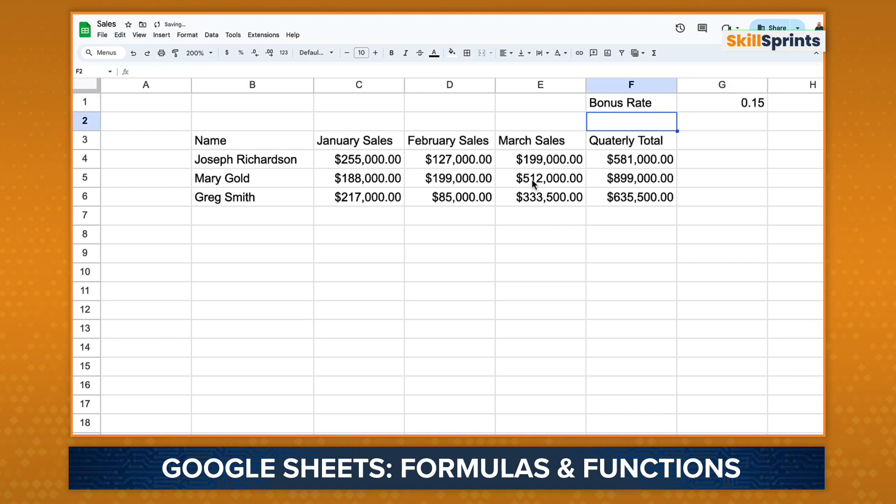
Calculate the first salesperson's bonus in G4 by multiplying the quarterly total F4 by the bonus rate in G1
key("Right")
key("Down")
key("Down")
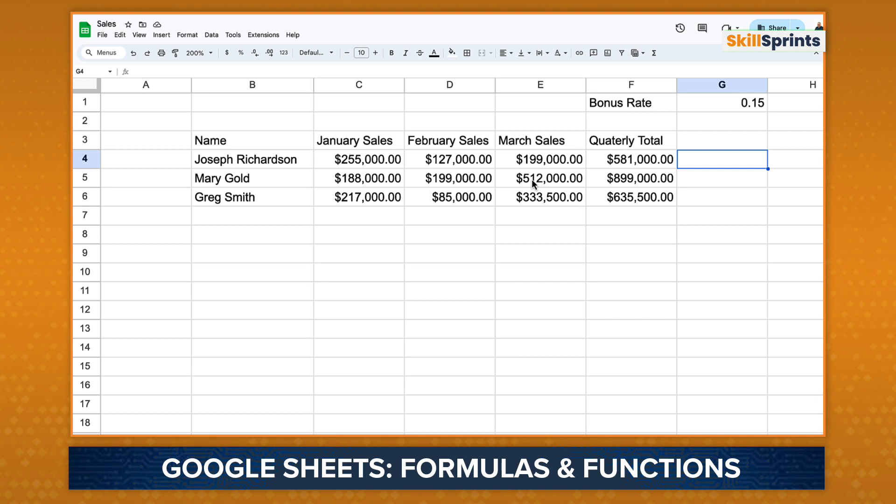
type("=")
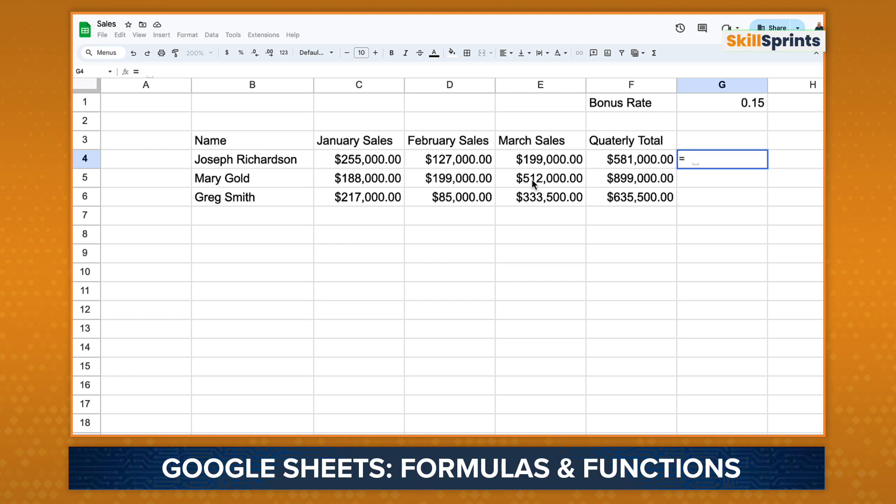
left_click(660, 160)
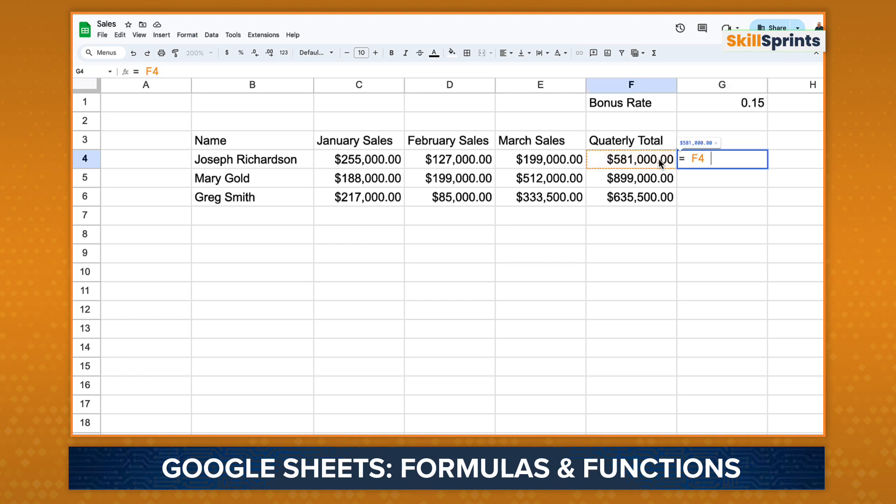
type("*")
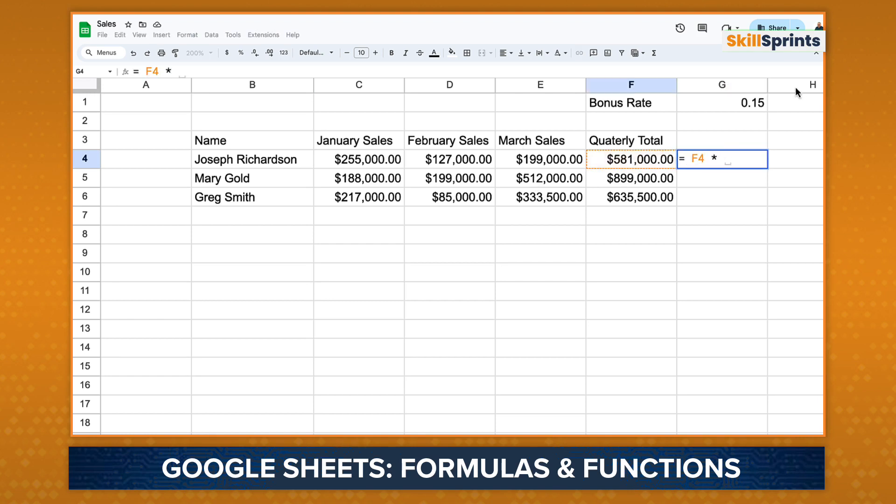
left_click(746, 103)
key("Return")
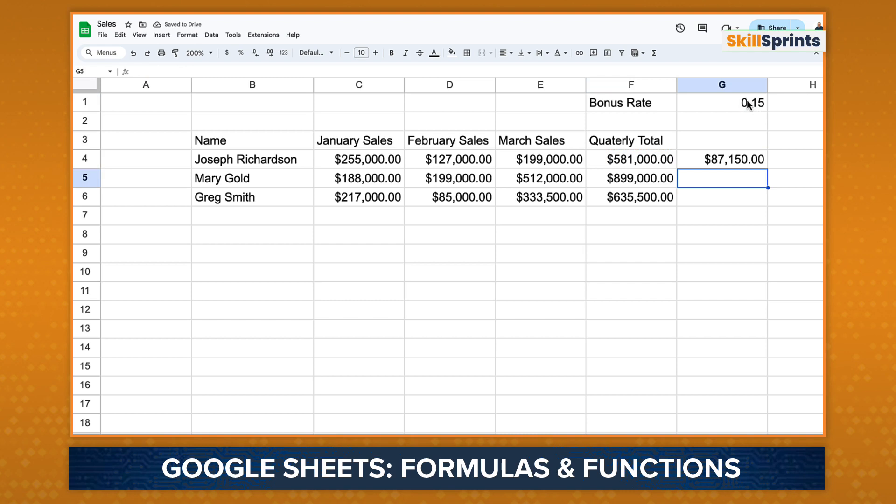
Copy the bonus formula from G4 into G5 for the second salesperson
key("Up")
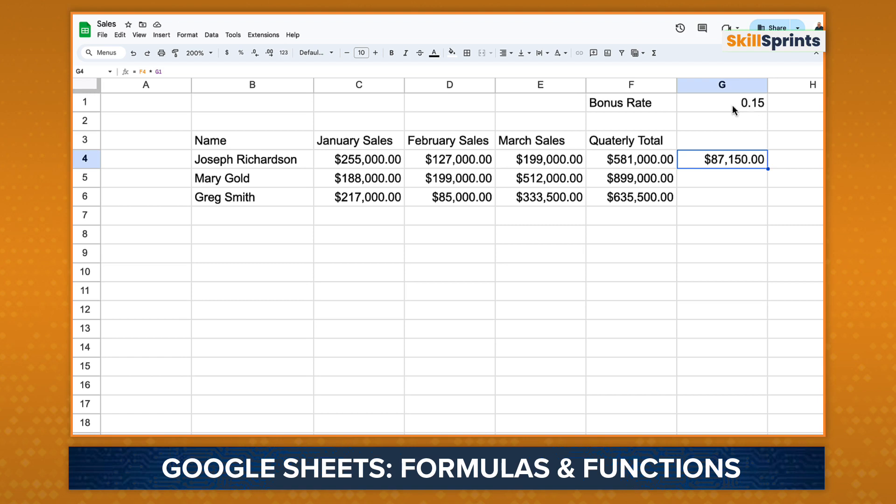
left_click(120, 34)
left_click(134, 103)
left_click(681, 178)
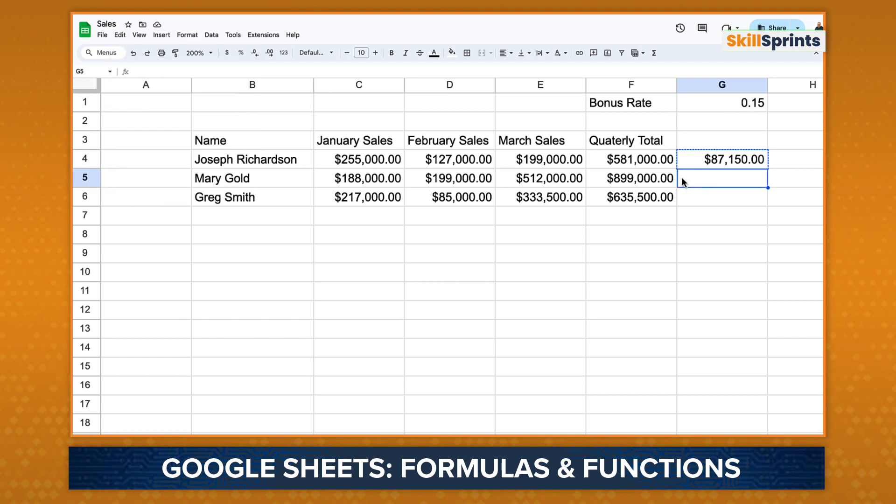
left_click(120, 35)
left_click(142, 117)
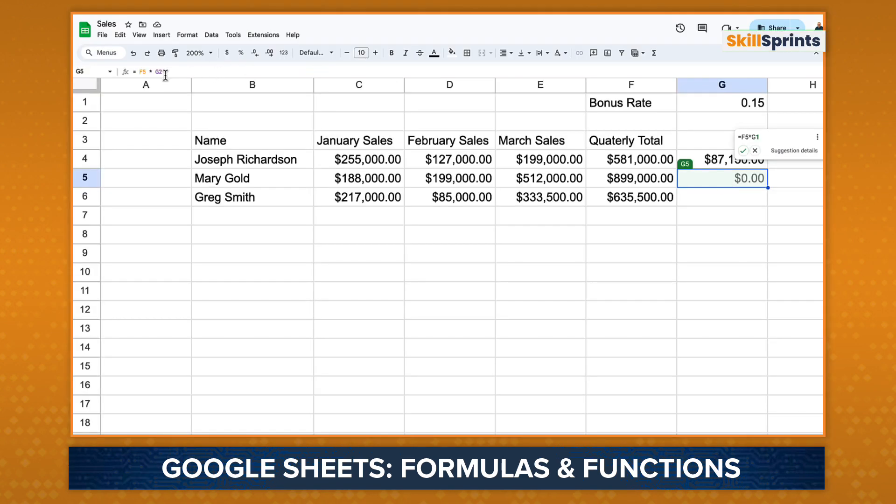
Change the bonus rate reference in G5's formula to the absolute reference $G$1 and dismiss the suggested formula correction
left_click(171, 71)
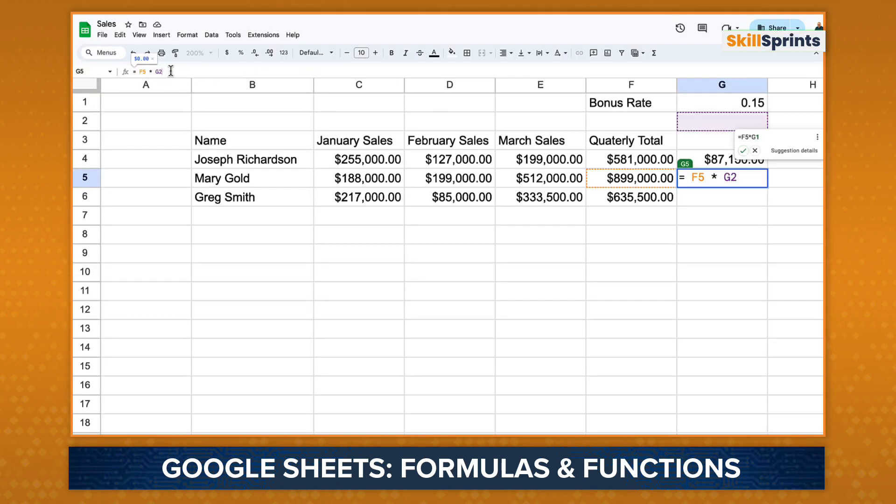
key("BackSpace")
key("BackSpace")
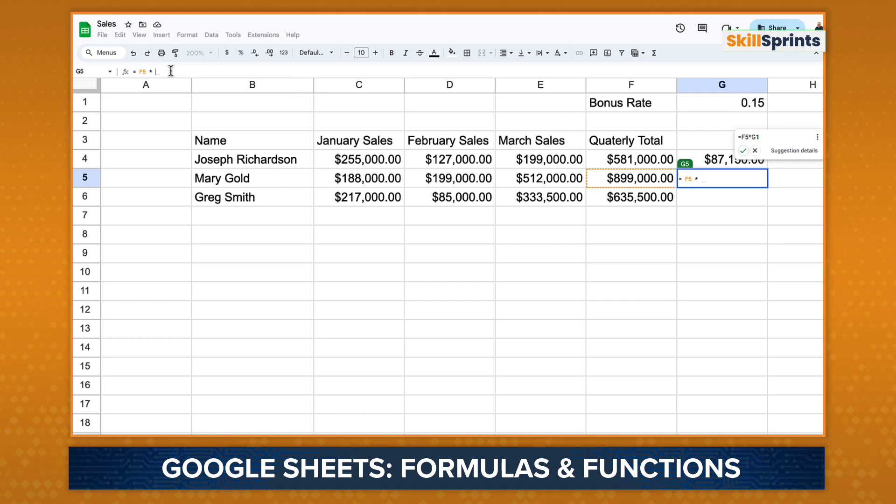
type("$")
type("G$1")
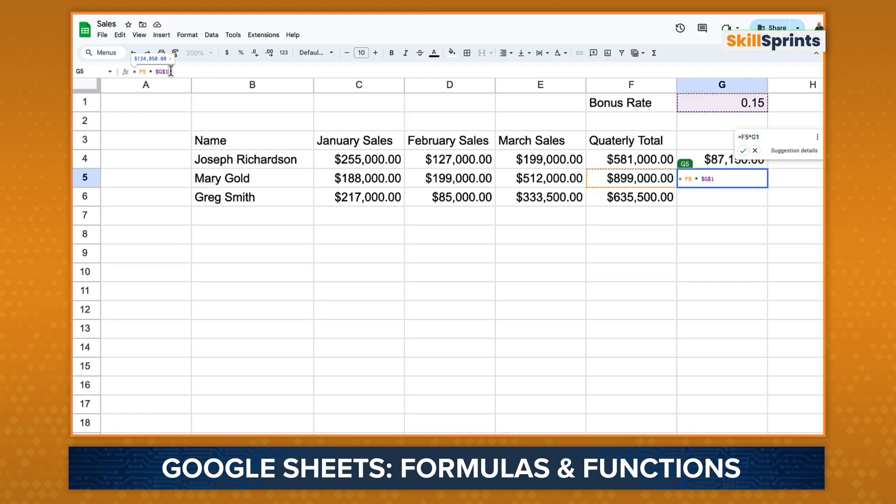
key("Return")
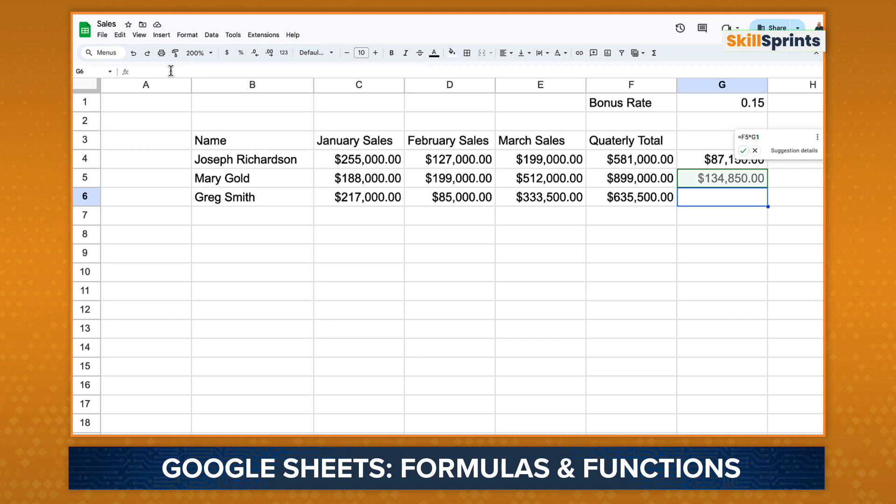
left_click(703, 179)
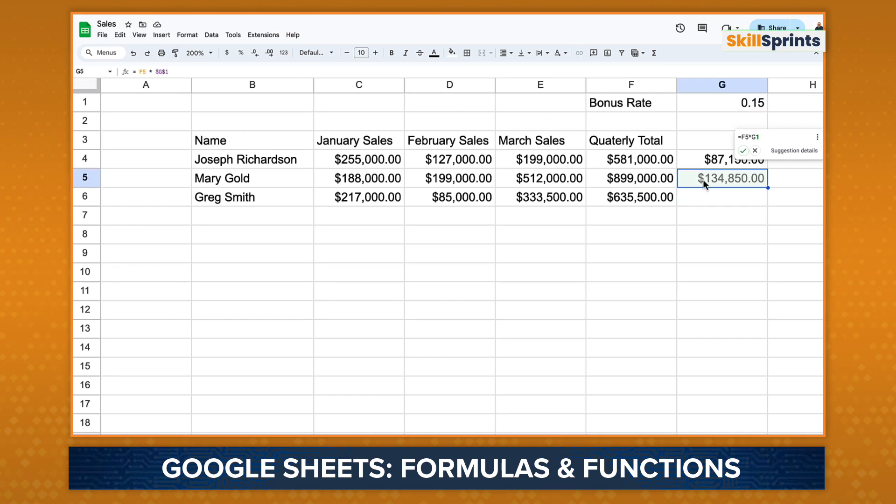
left_click(754, 150)
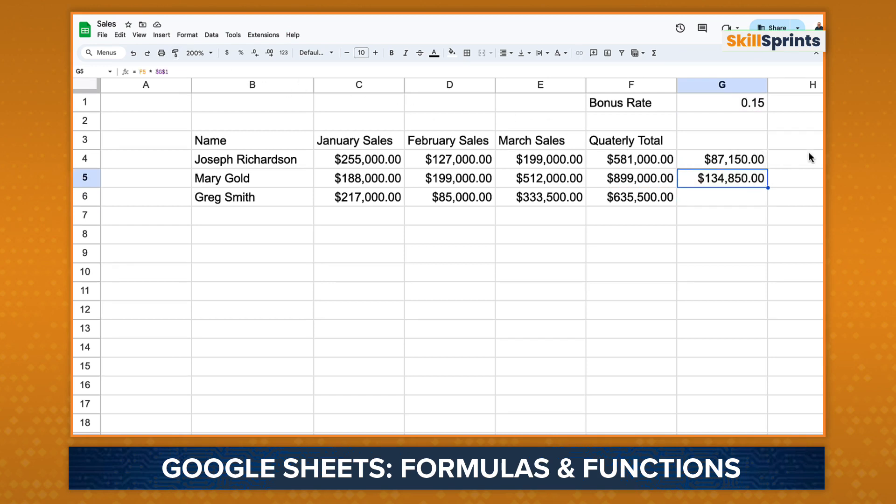
Copy the absolute-reference bonus formula from G5 into G6 for the third salesperson
key("super+c")
key("Down")
key("super+v")
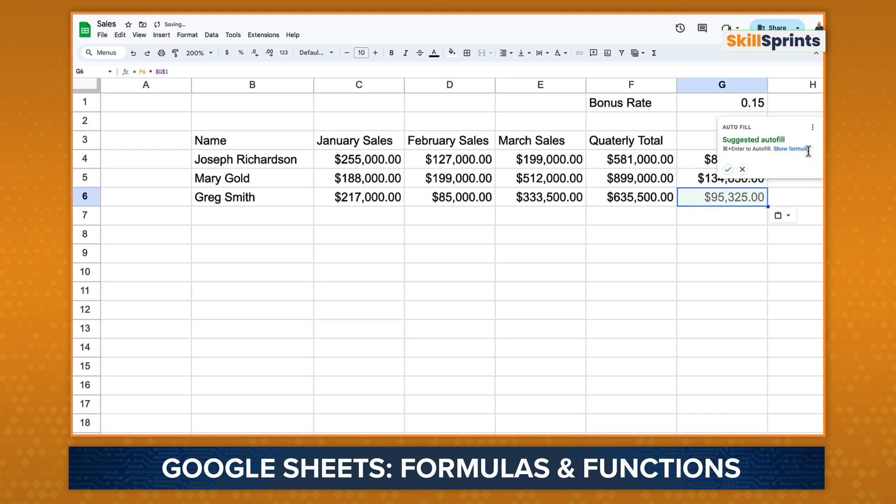
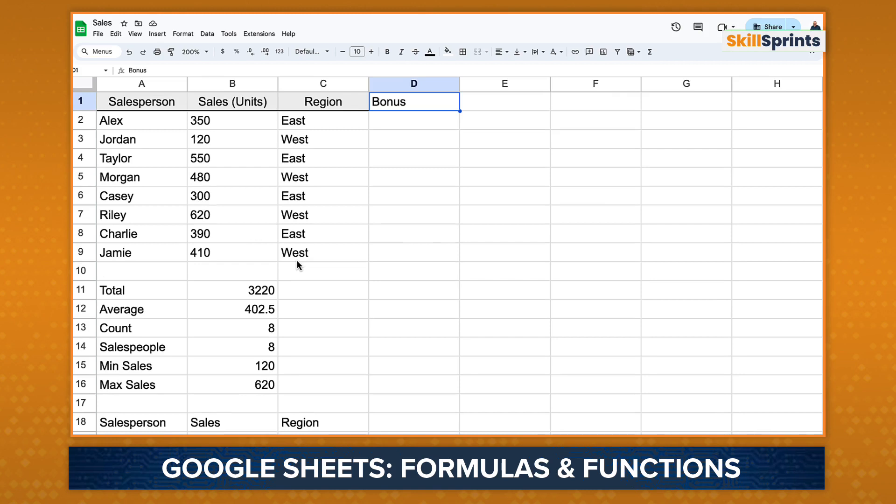
Copy the Region header in C1 and apply only its formatting to the Bonus header in D1
key("Left")
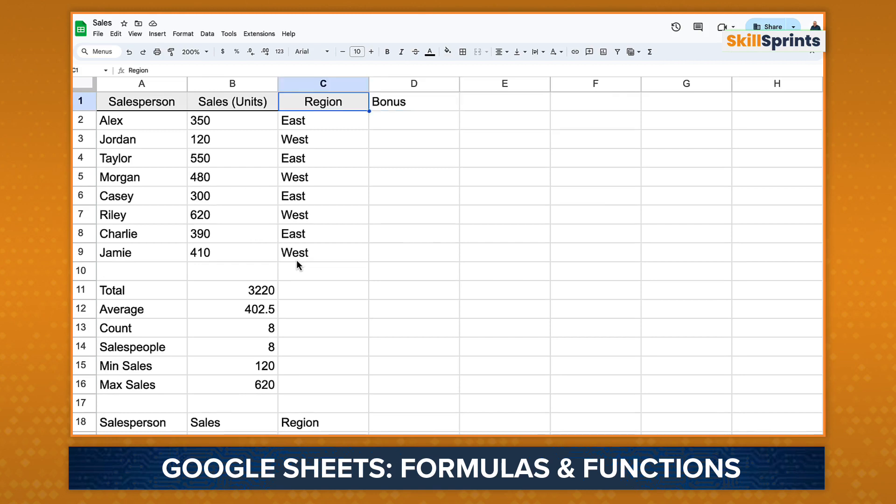
left_click(118, 38)
left_click(129, 101)
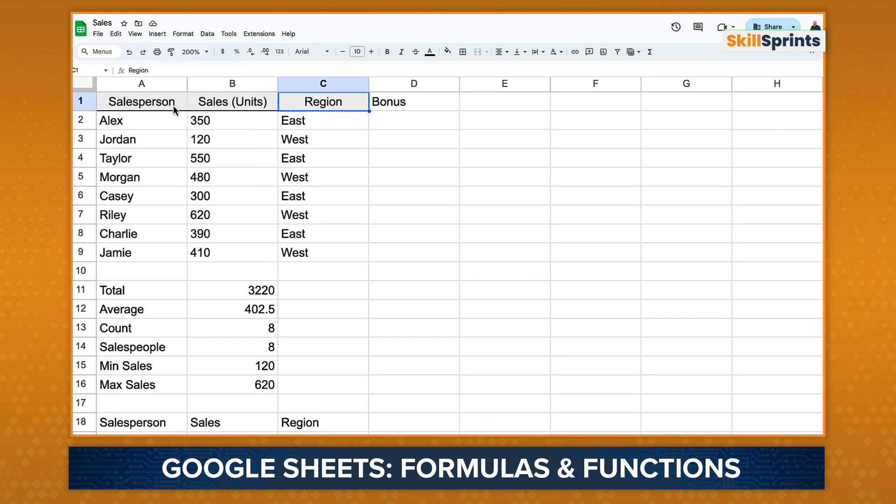
left_click(394, 104)
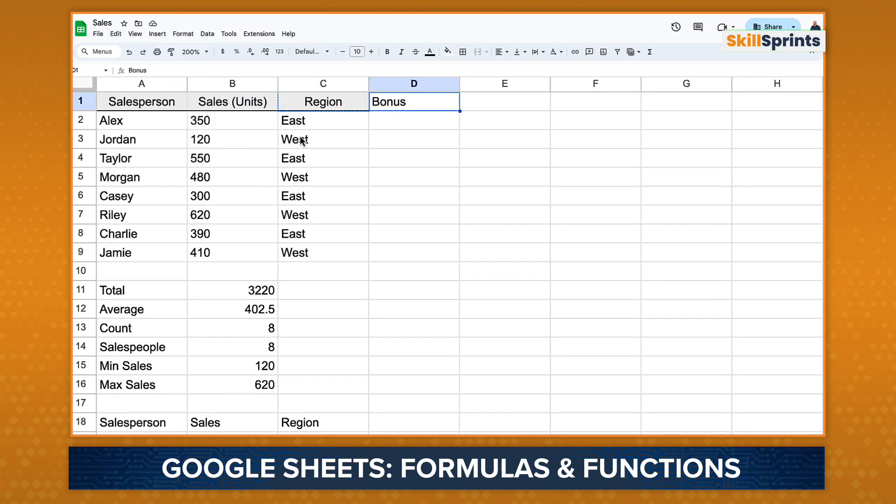
left_click(115, 34)
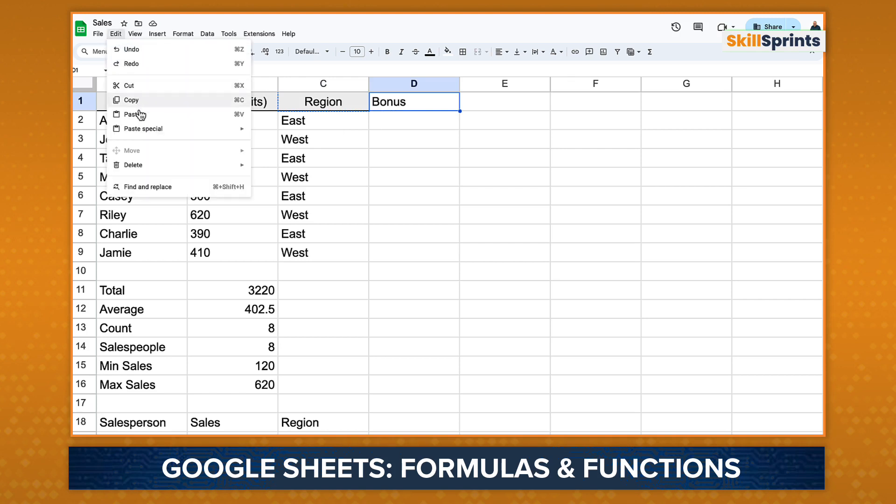
mouse_move(142, 129)
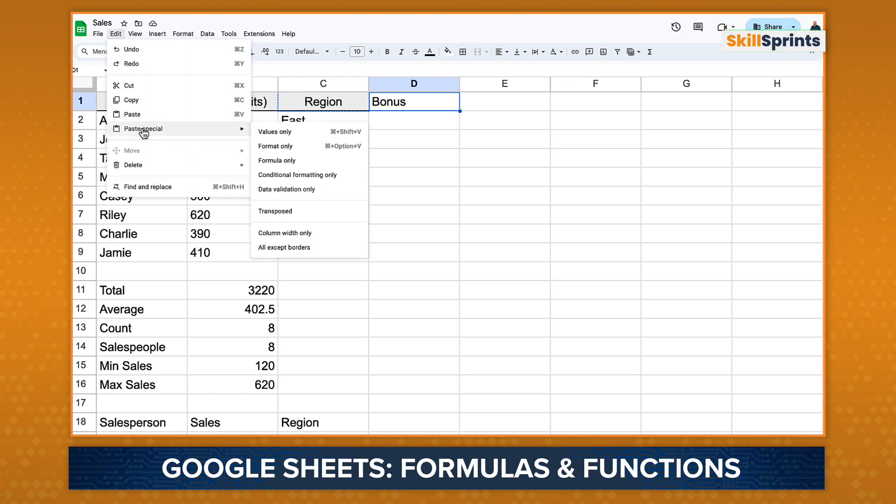
left_click(308, 152)
Enter the formula =if(b2>500,"Bonus", "No Bonus") in D2, the first cell of the Bonus column
left_click(404, 125)
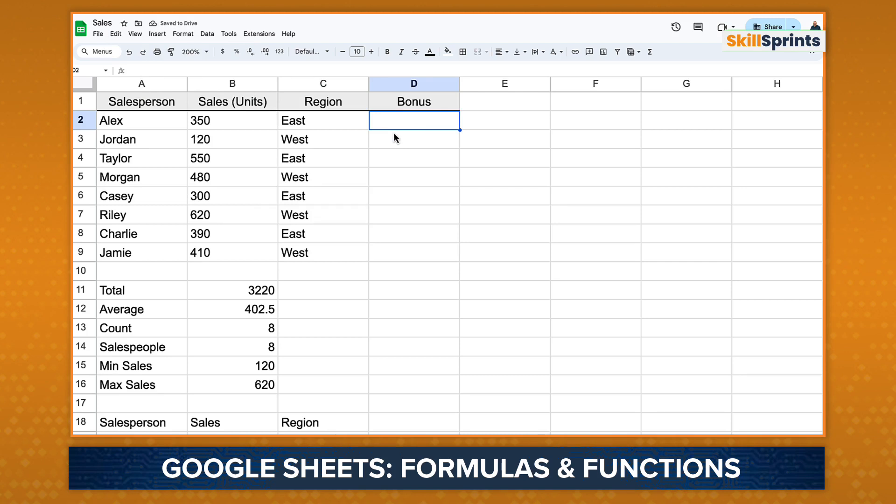
type("=")
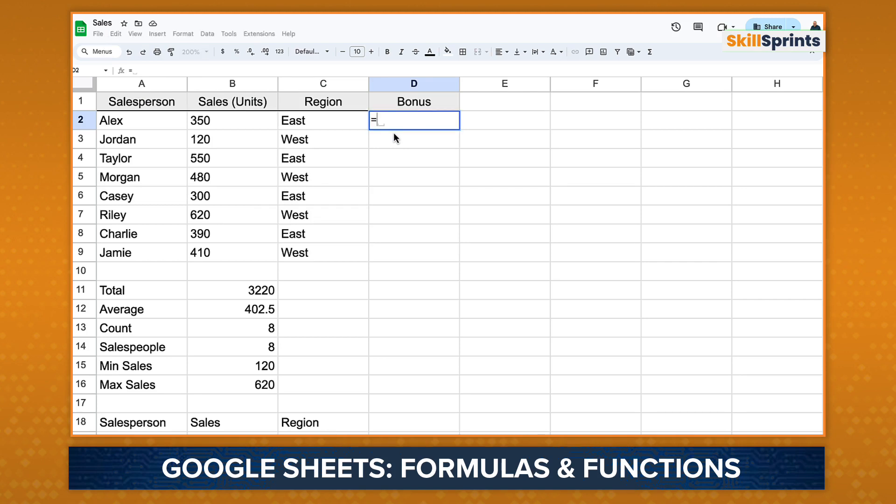
type("if(")
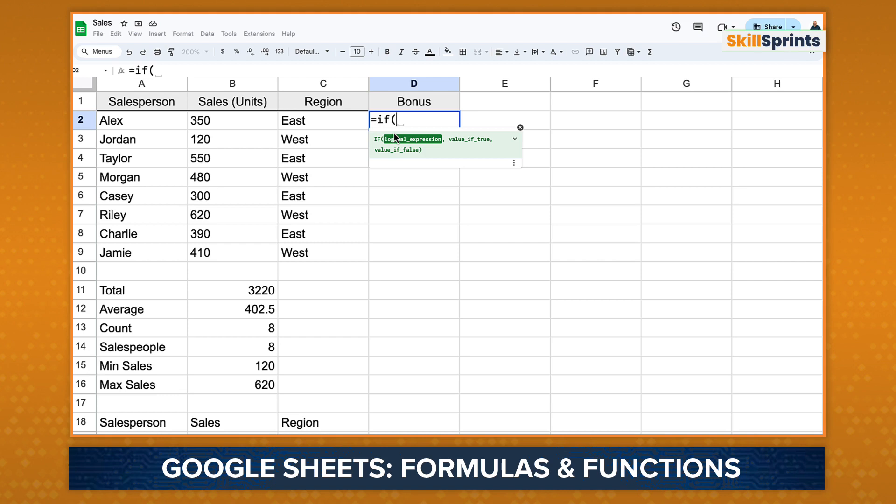
type("b2")
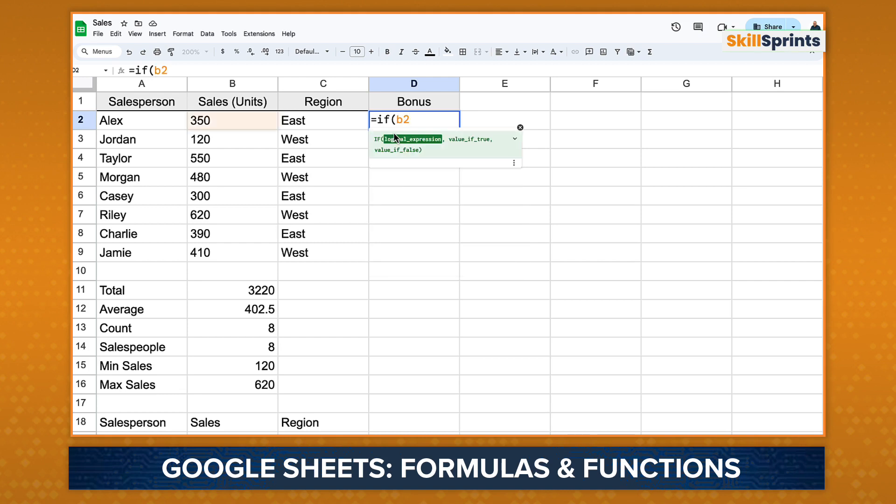
type(">500,")
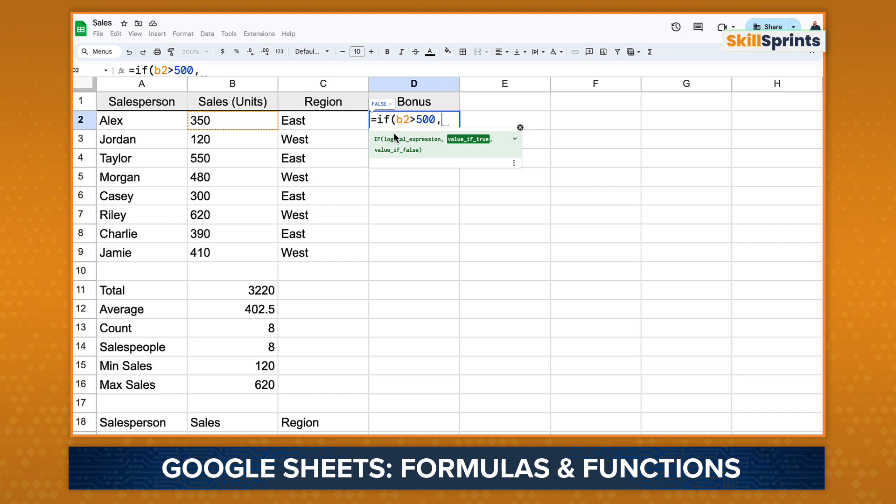
type("\"Bonus\", \"No Bonus\"")
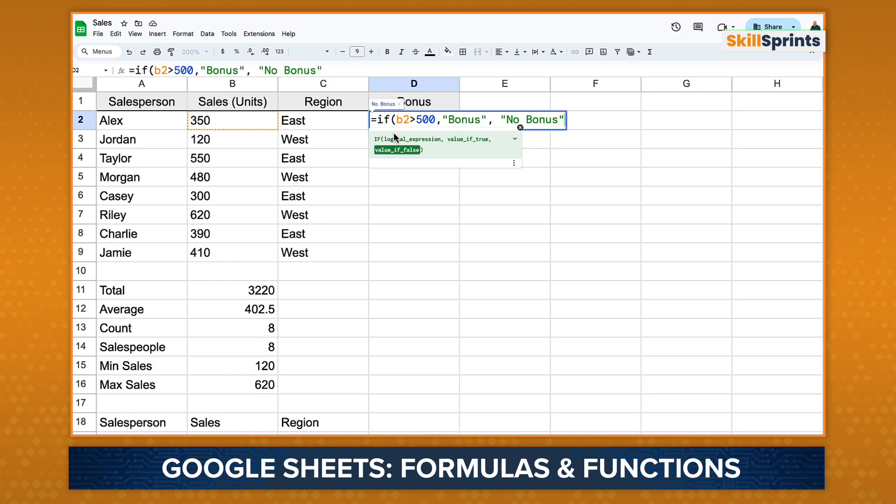
type(")")
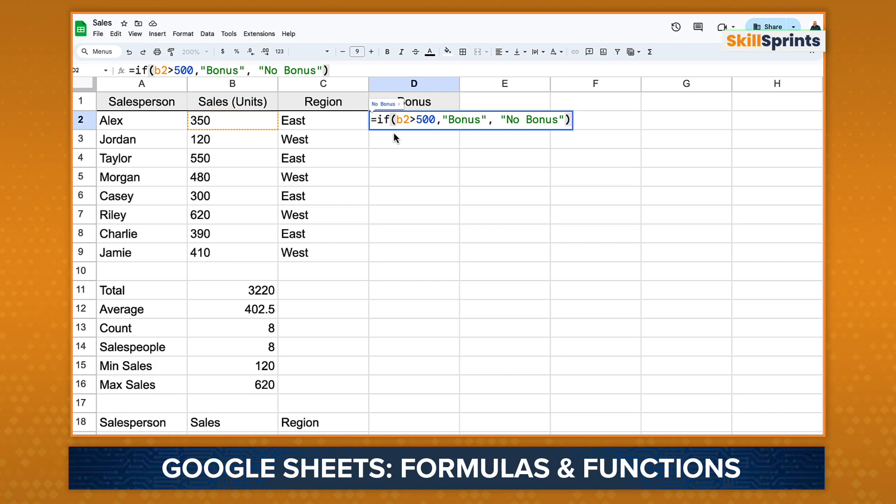
key("Return")
Fill the IF formula from D2 down through D9 for all salespeople
key("Up")
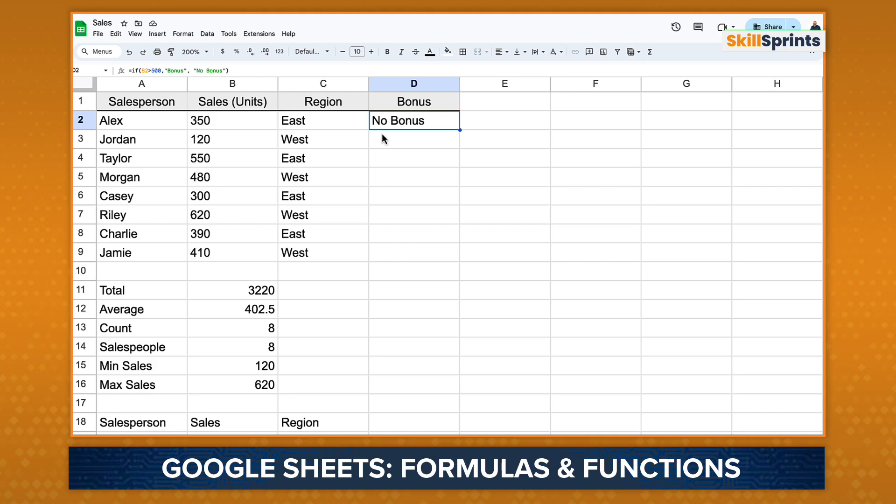
left_click_drag(460, 131, 462, 175)
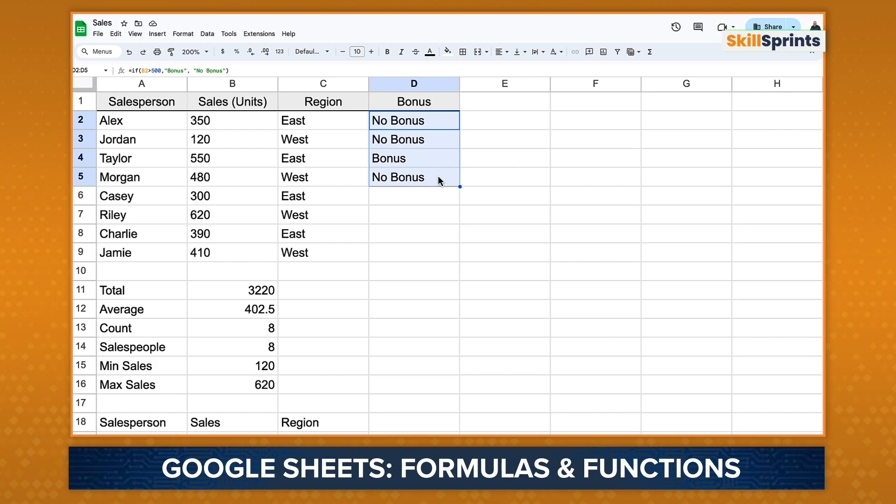
left_click_drag(458, 187, 460, 251)
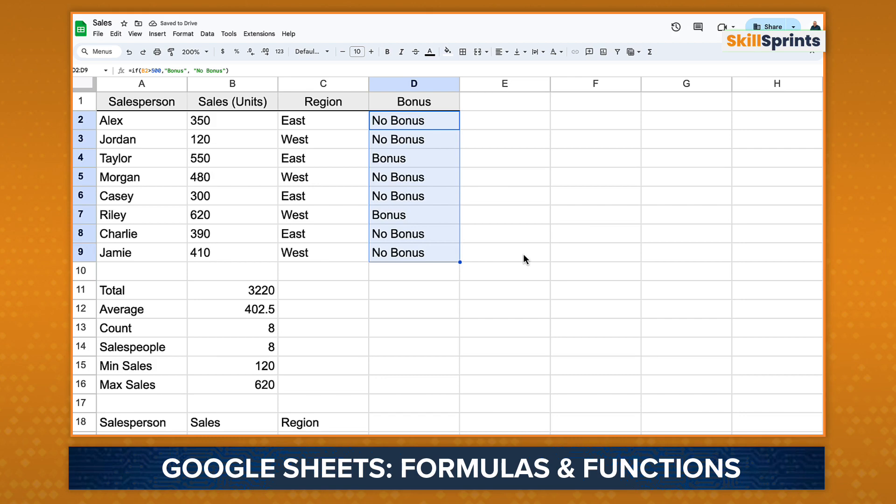
key("Down")
key("Down")
key("Down")
key("Down")
key("Down")
key("Down")
key("Down")
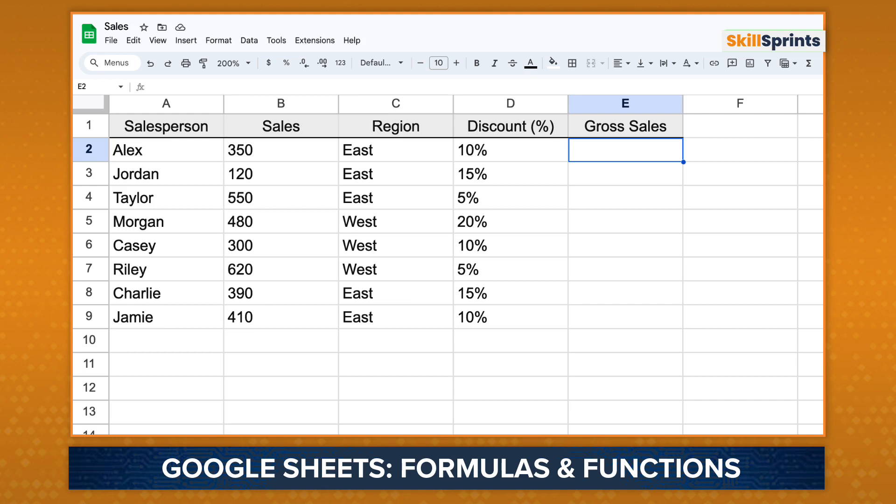
Enter the formula =B2 - (B2*D2) in E2 to calculate the first salesperson's Gross Sales after discount
type("=")
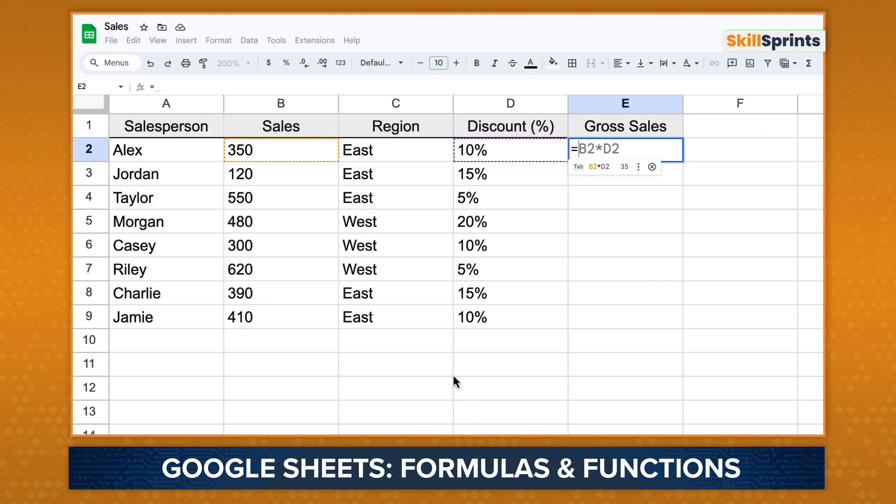
left_click(291, 152)
type("- (")
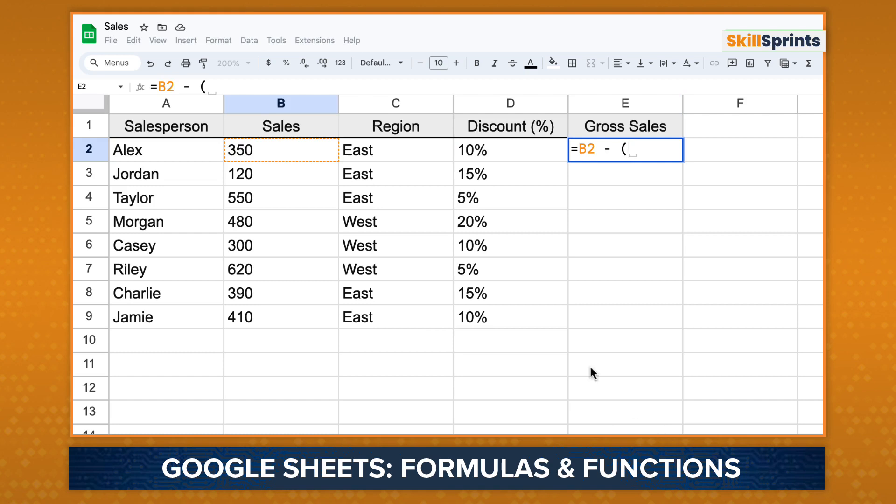
left_click(274, 155)
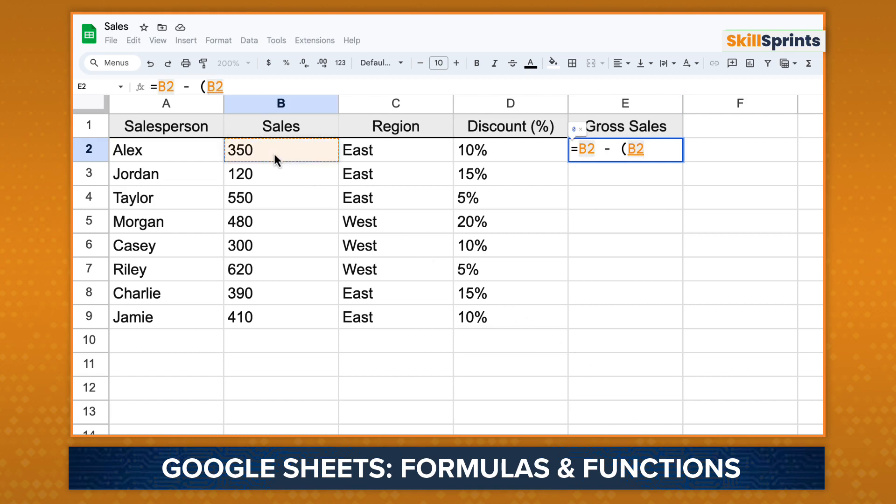
type("*")
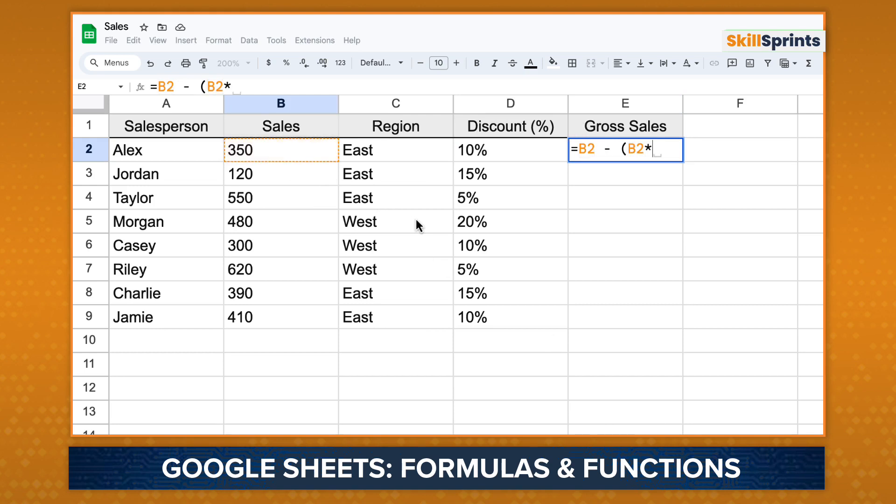
left_click(511, 158)
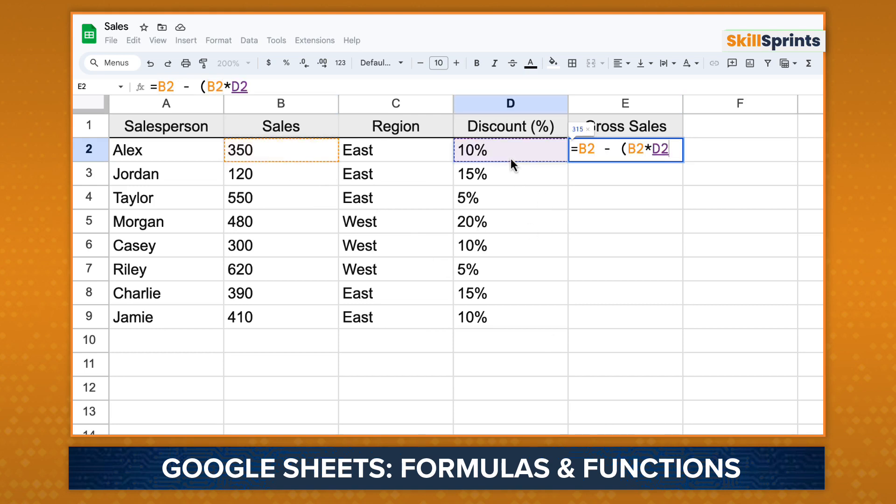
type(")")
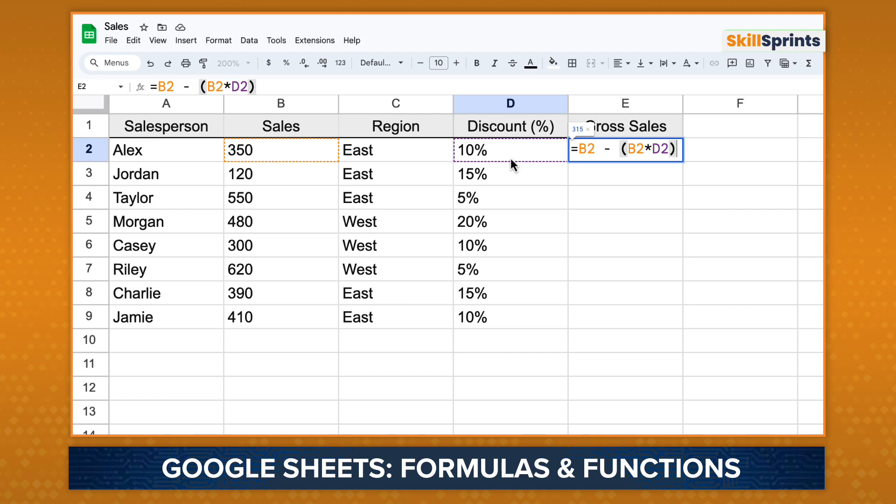
key("Return")
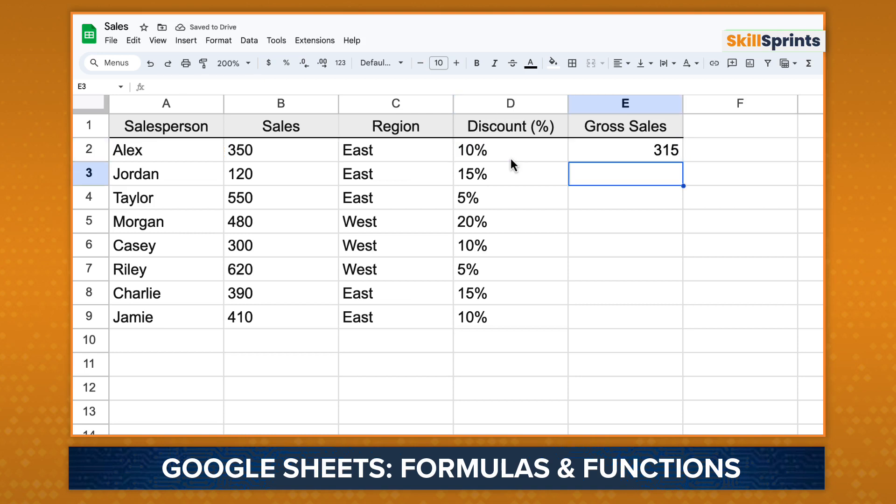
Fill the Gross Sales formula from E2 down through E9
key("Up")
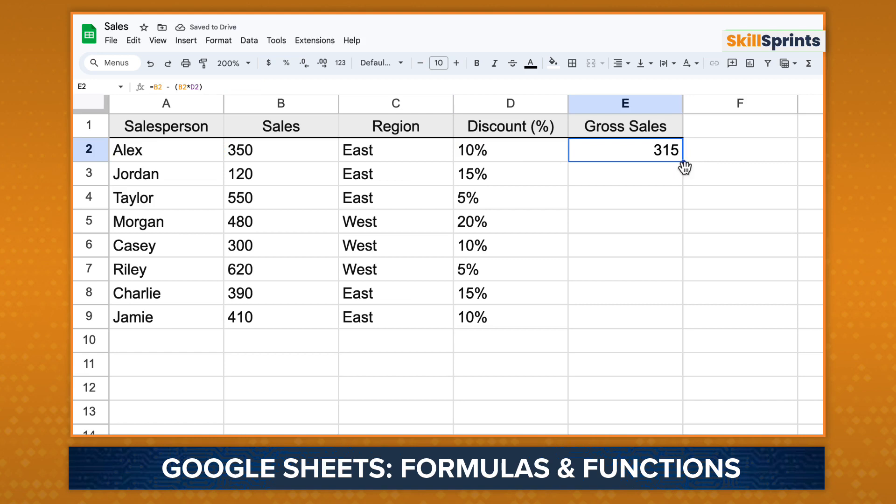
left_click_drag(682, 162, 671, 318)
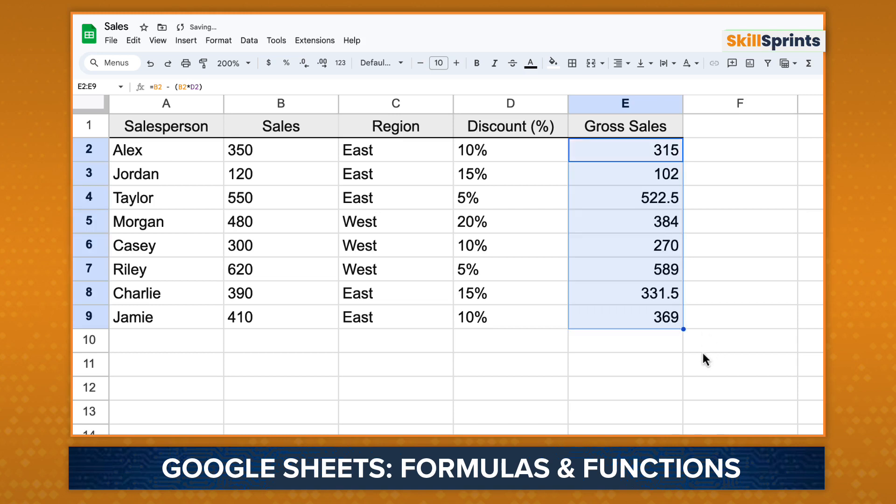
left_click(653, 346)
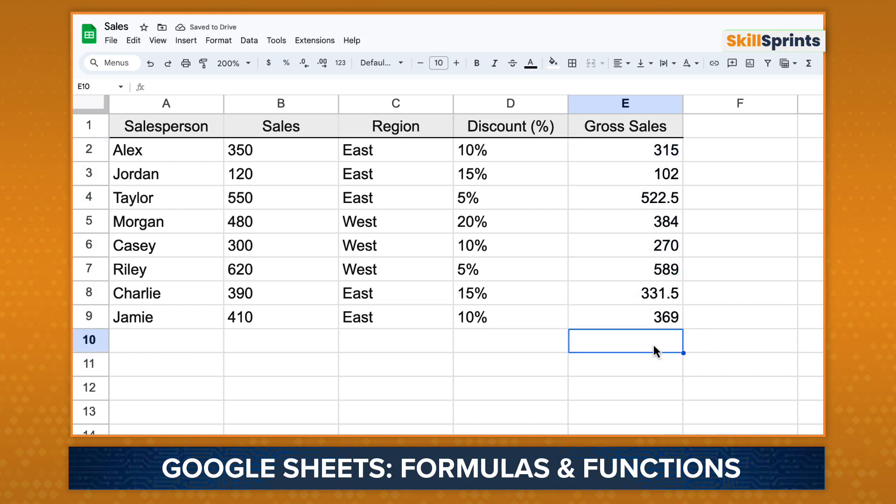
Set the discount in D4 to 15%
left_click(659, 203)
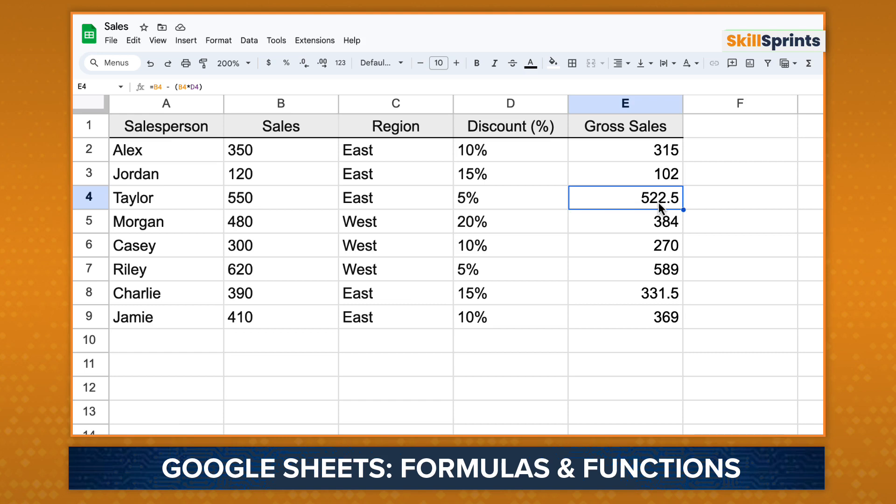
key("Left")
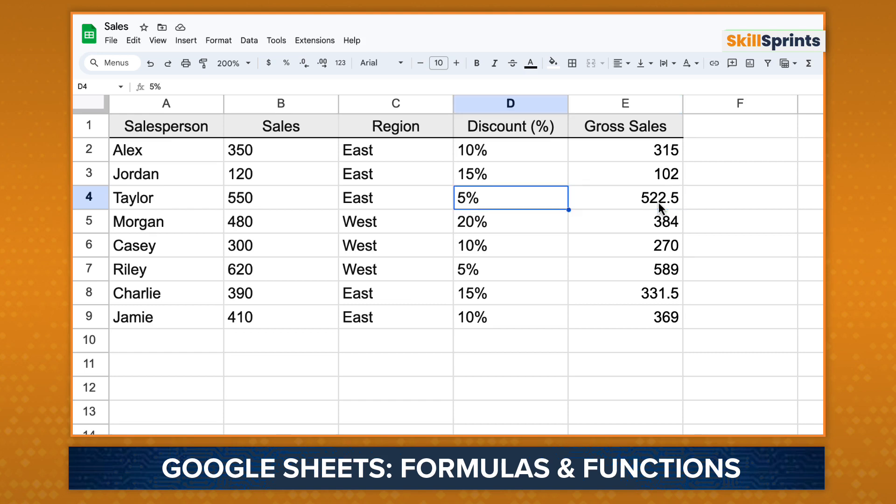
type("15%")
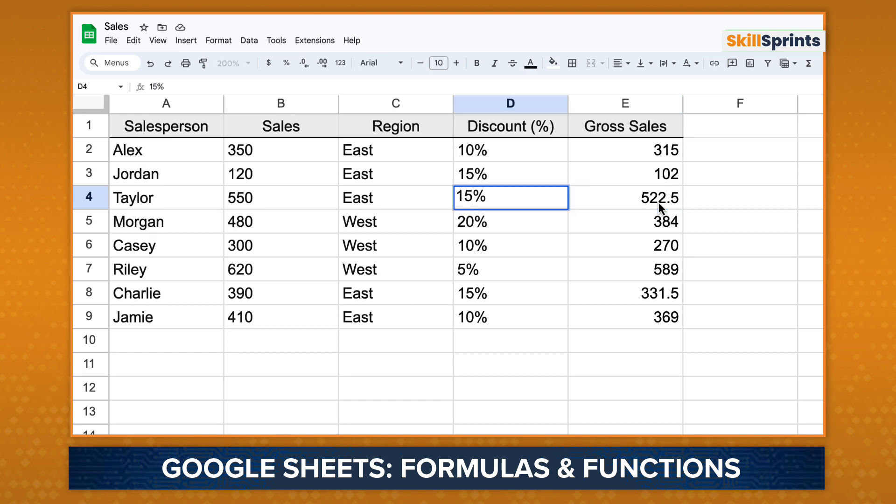
key("Return")
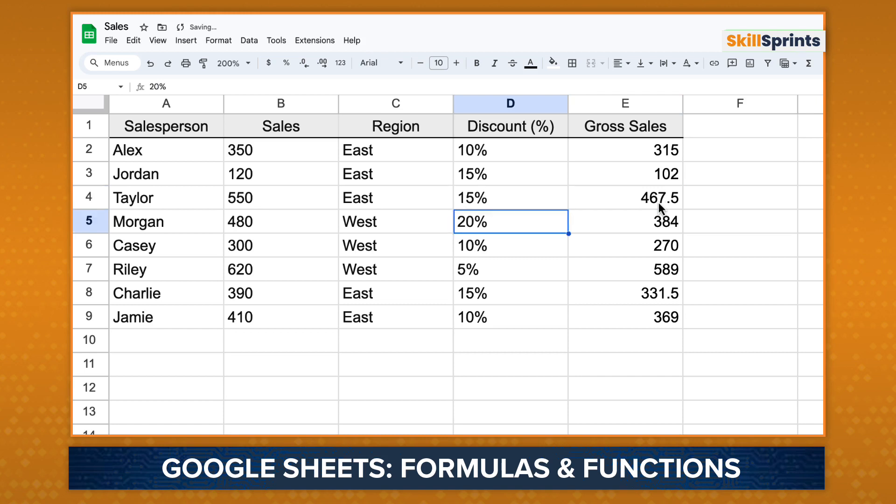
Total the Gross Sales column in E10 with the formula =sum(E2:E9)
key("Down")
key("Down")
key("Down")
key("Down")
key("Down")
key("Right")
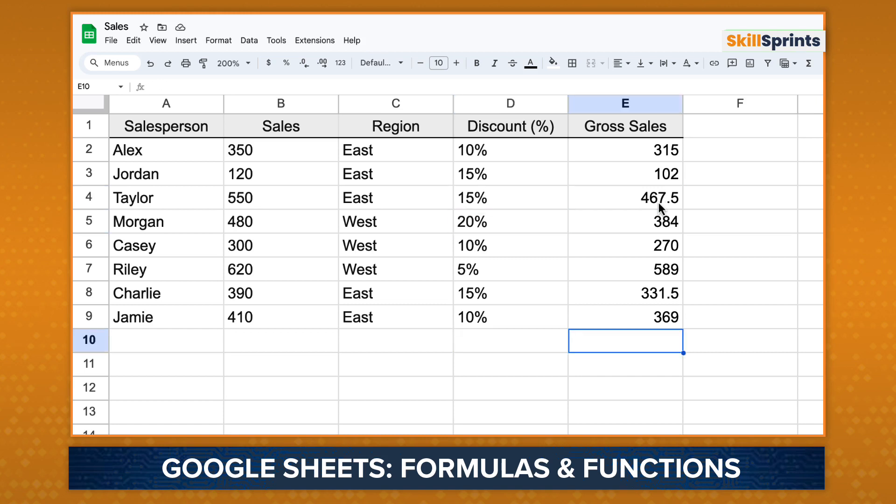
type("=")
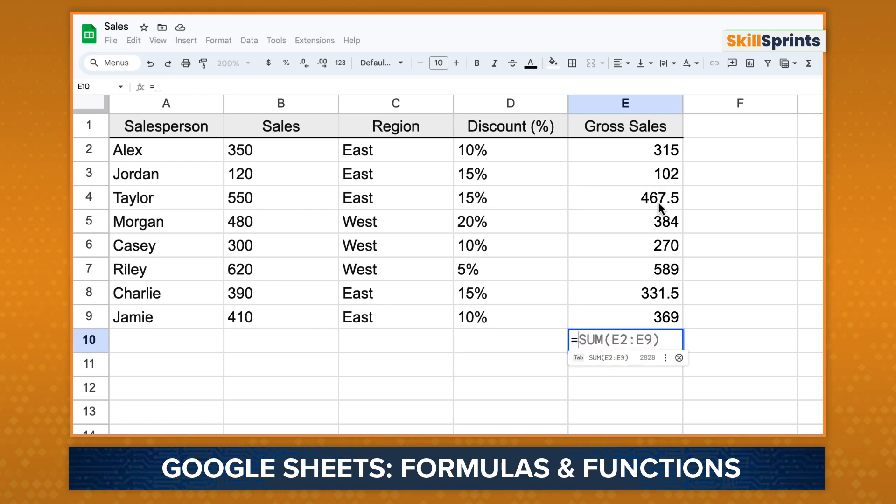
type("sum(")
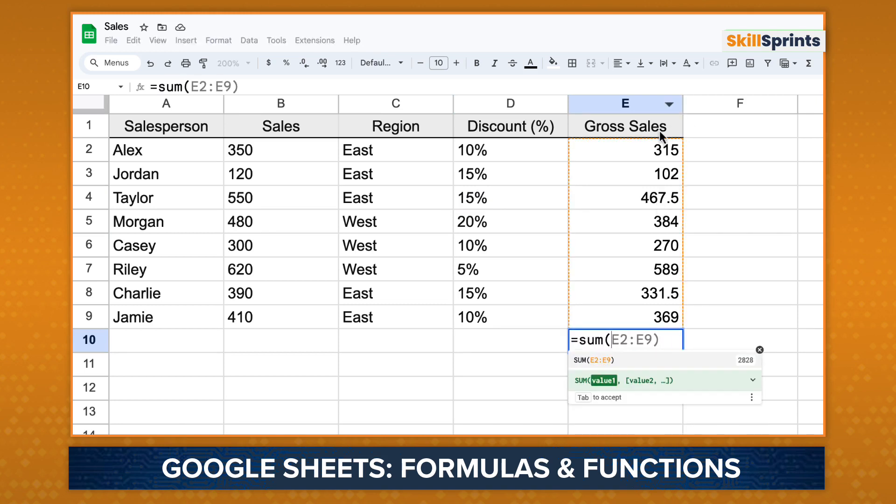
left_click_drag(660, 150, 648, 313)
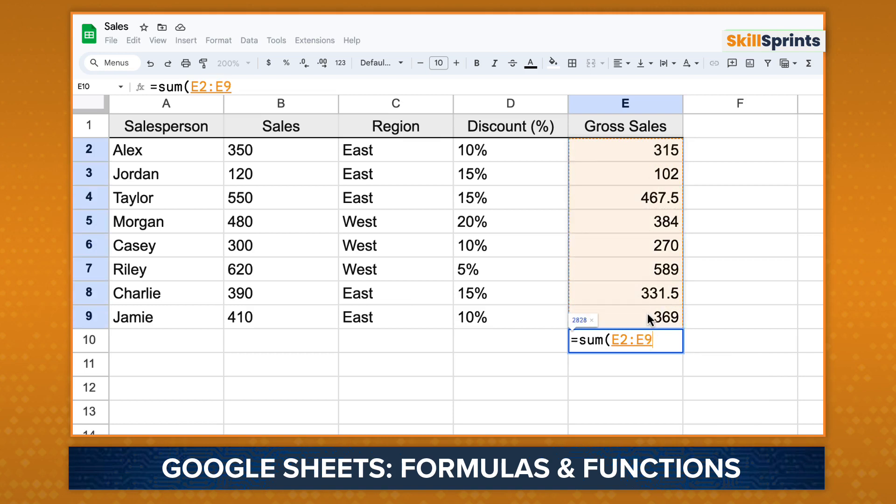
type(")")
key("Return")
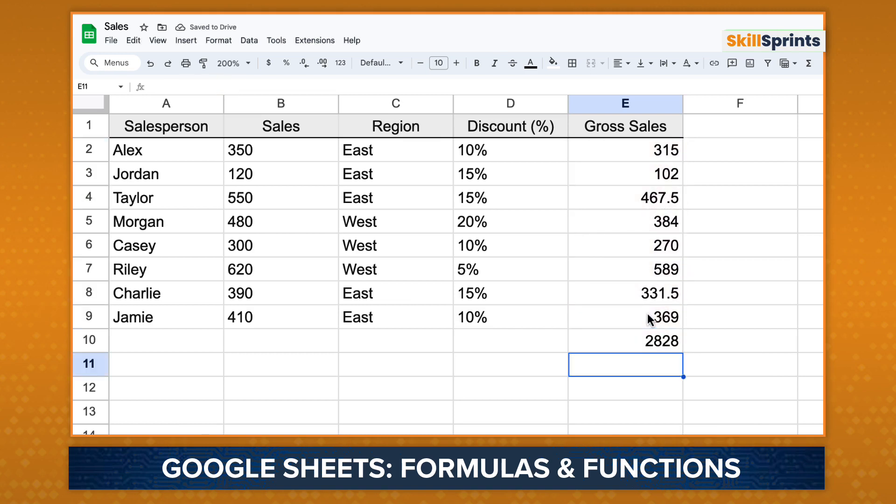
Add the labels Averages, East and West in cells A11 through A13
key("Left")
key("Left")
key("Left")
key("Left")
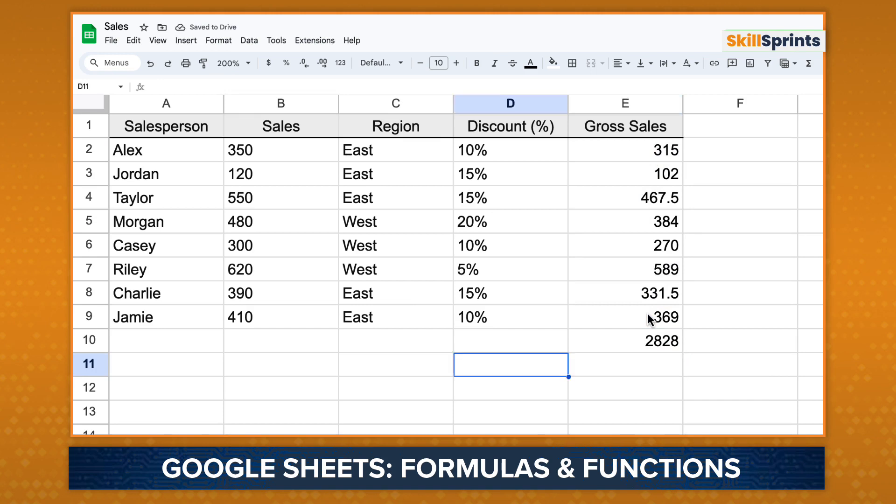
type("Averages")
key("Return")
type("East")
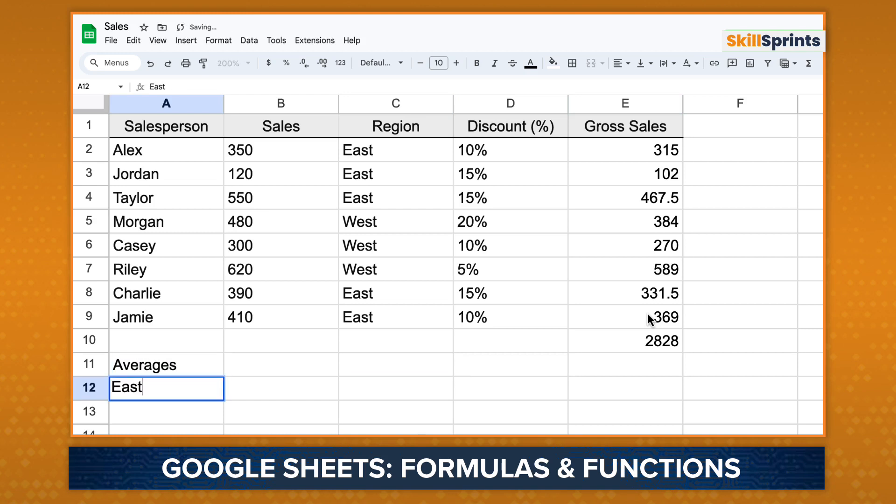
key("Return")
type("West")
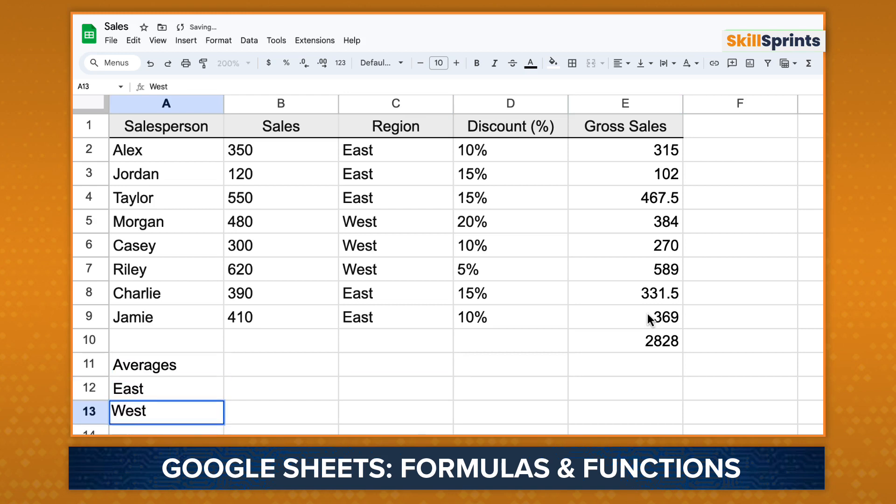
key("Return")
Average the Gross Sales for the East region in B12 with the formula =AVERAGEIF(C2:C9, A12, E2:E9)
key("Up")
key("Up")
key("Right")
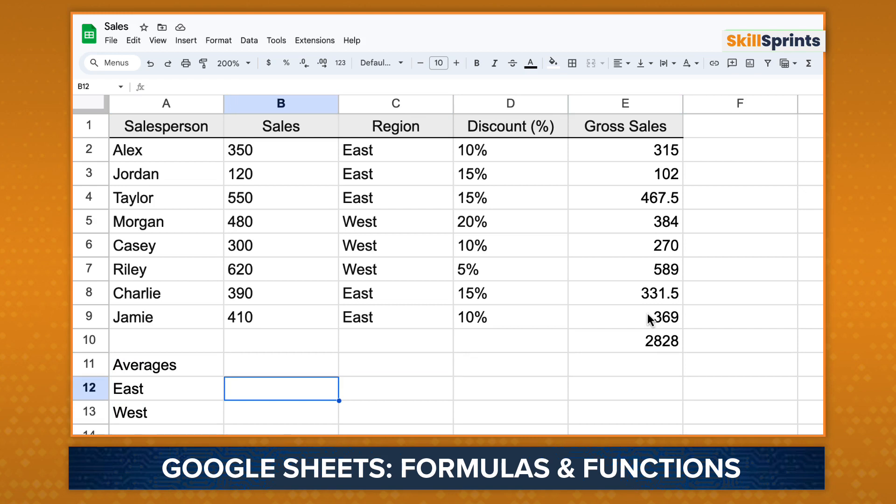
type("=A")
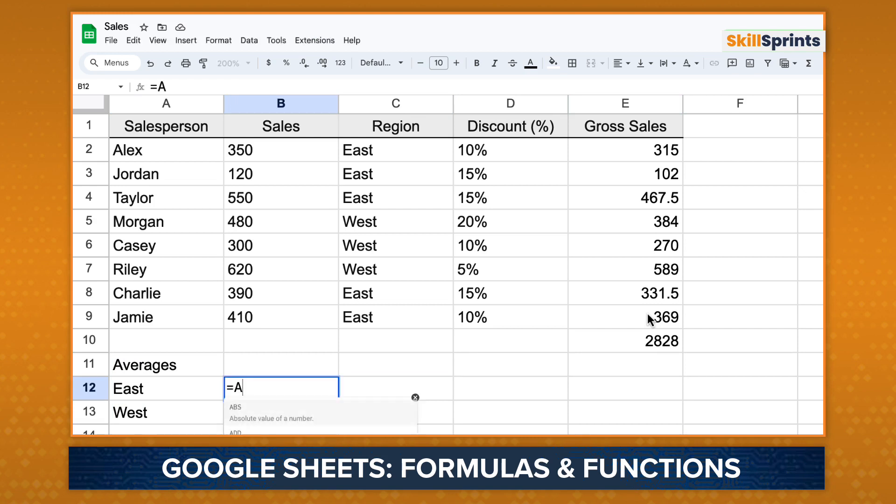
type("VERAGEIF")
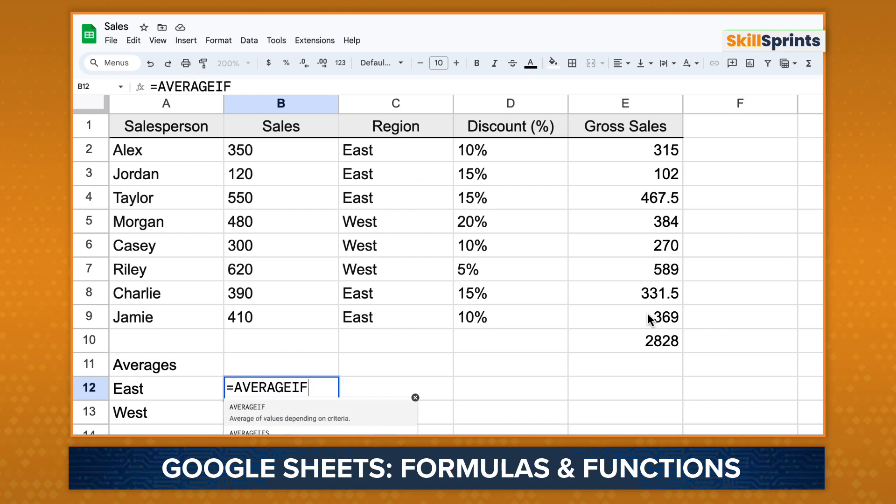
type("(")
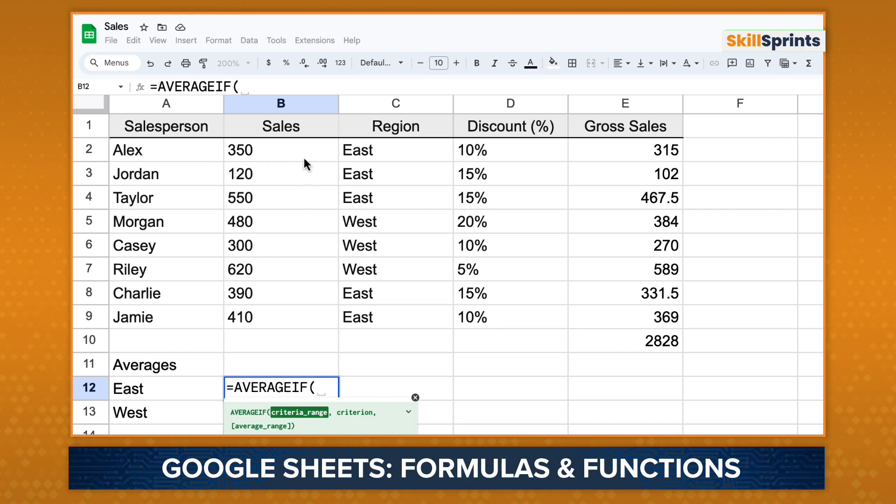
left_click(367, 153)
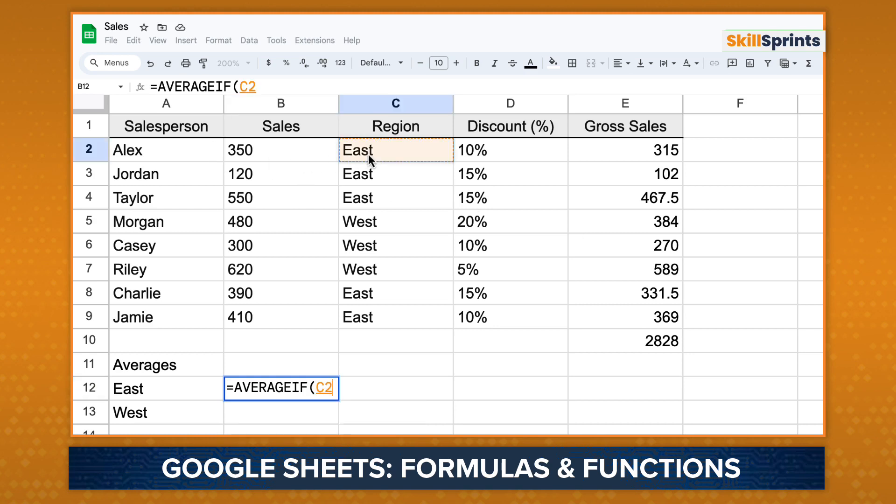
left_click_drag(368, 154, 373, 320)
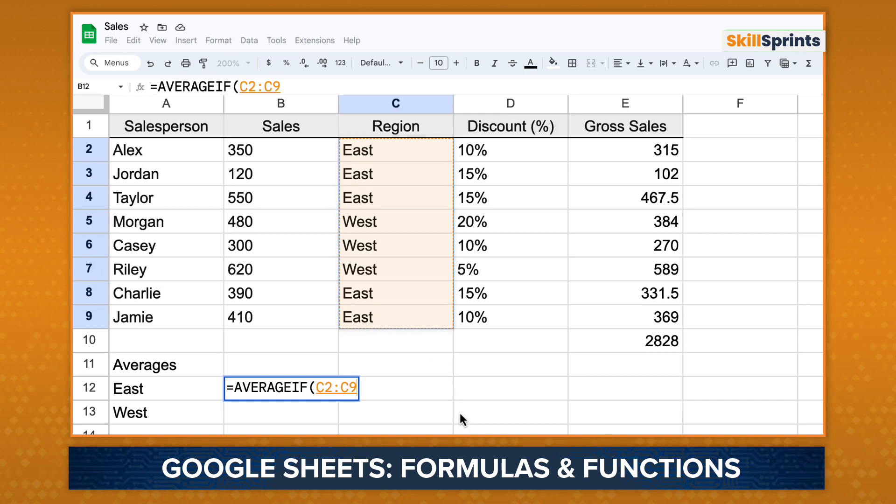
type(",")
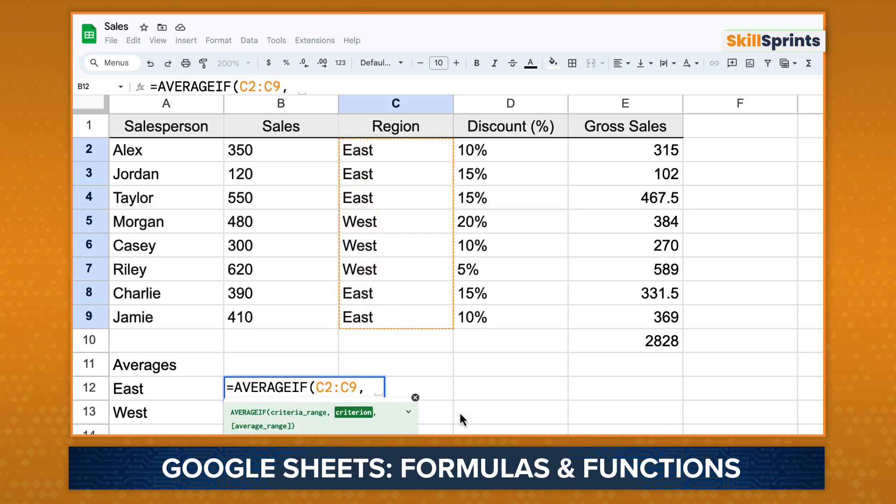
left_click(136, 396)
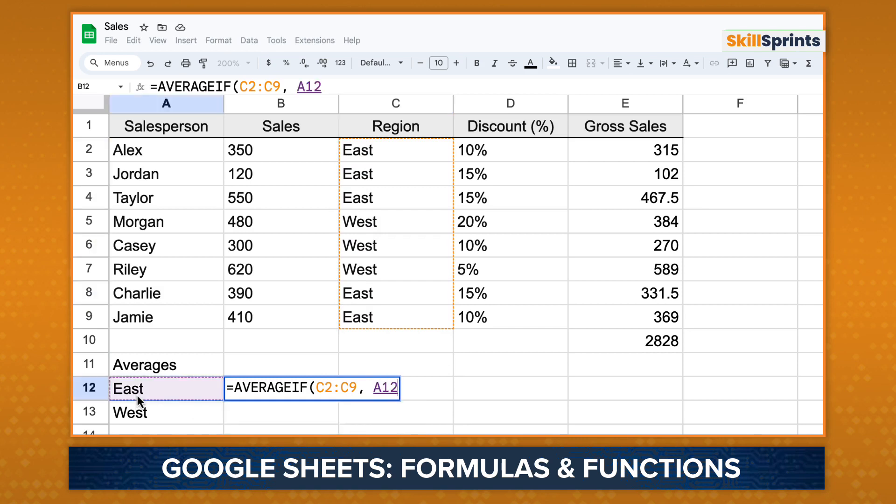
type(",")
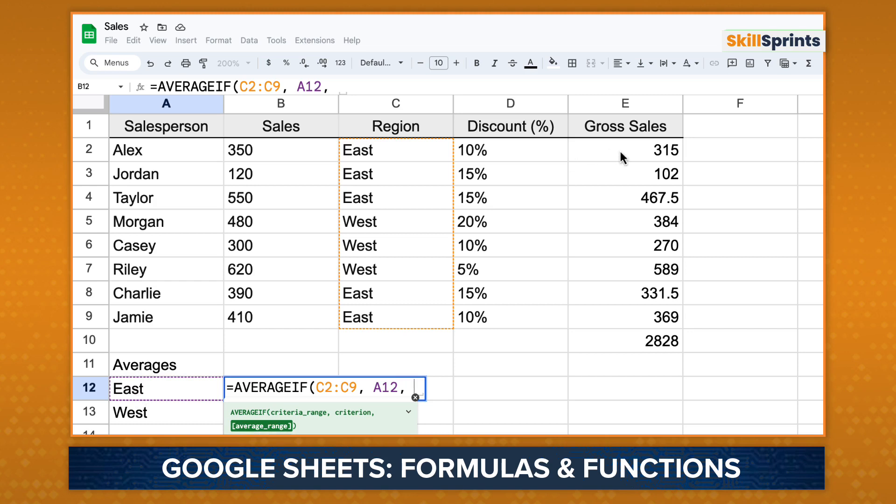
left_click_drag(621, 152, 624, 176)
left_click_drag(626, 208, 629, 317)
type(")")
key("Return")
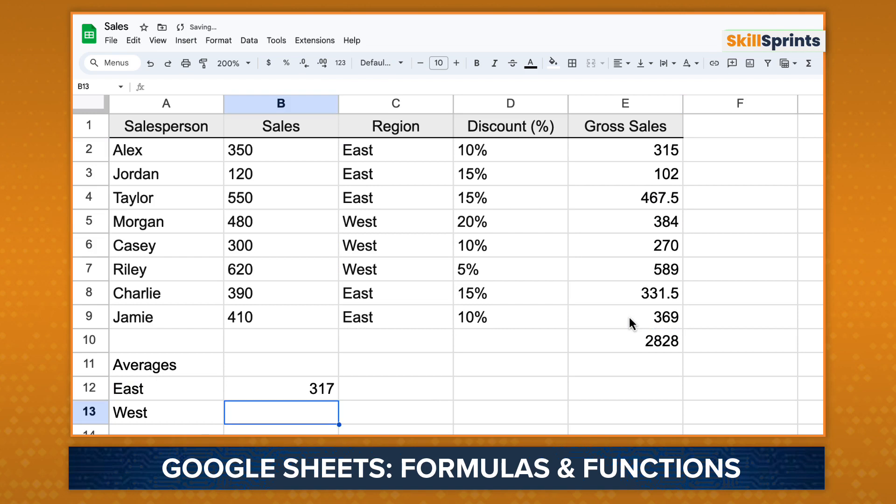
Fill the AVERAGEIF formula from B12 down to B13 for the West region and inspect the copied formula
key("Up")
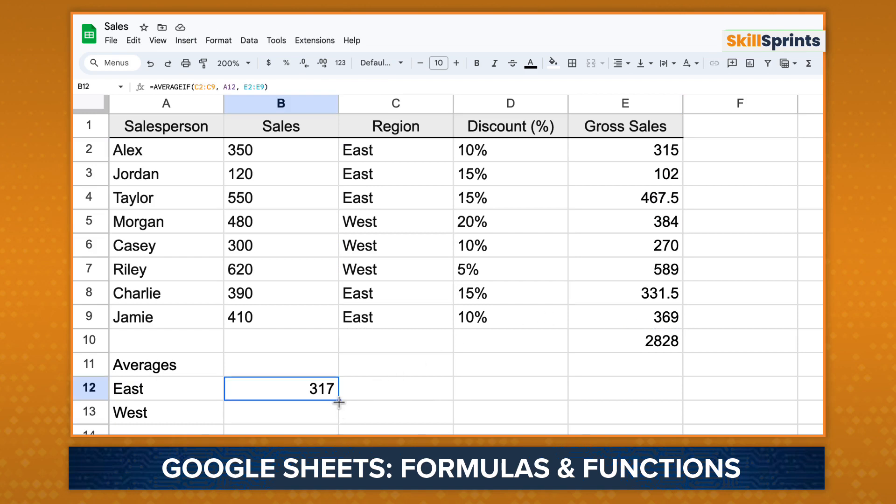
left_click_drag(338, 401, 334, 420)
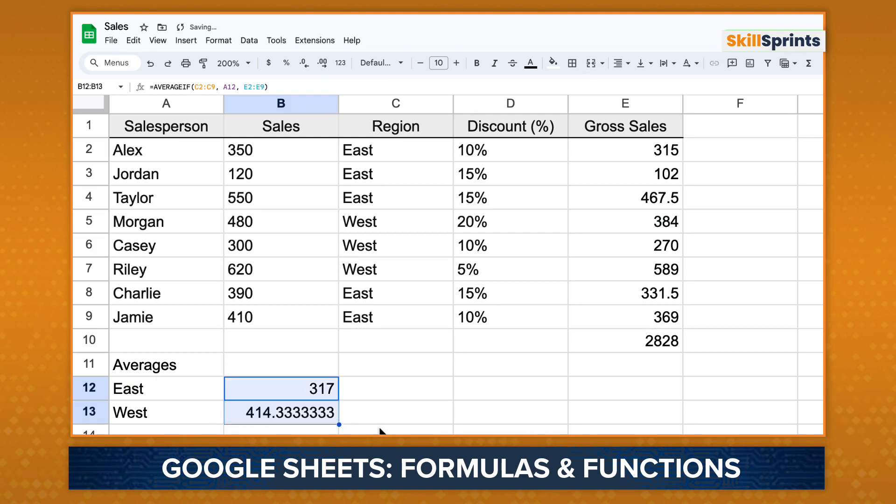
left_click(296, 419)
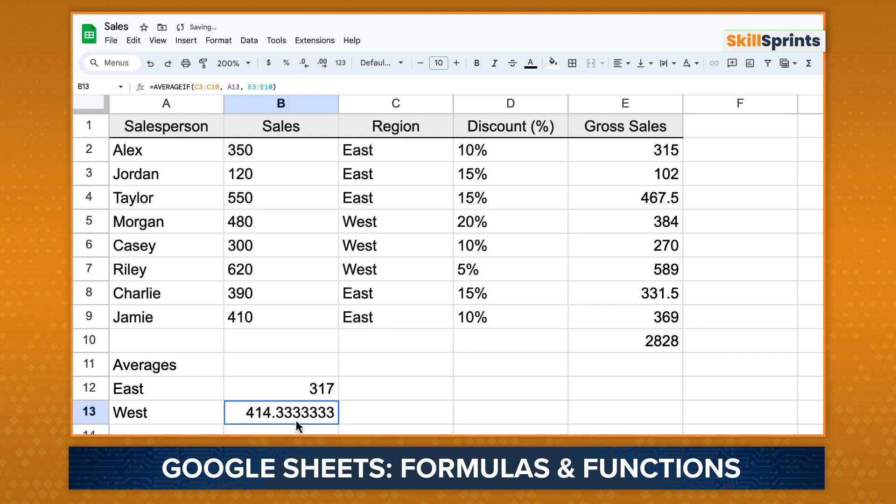